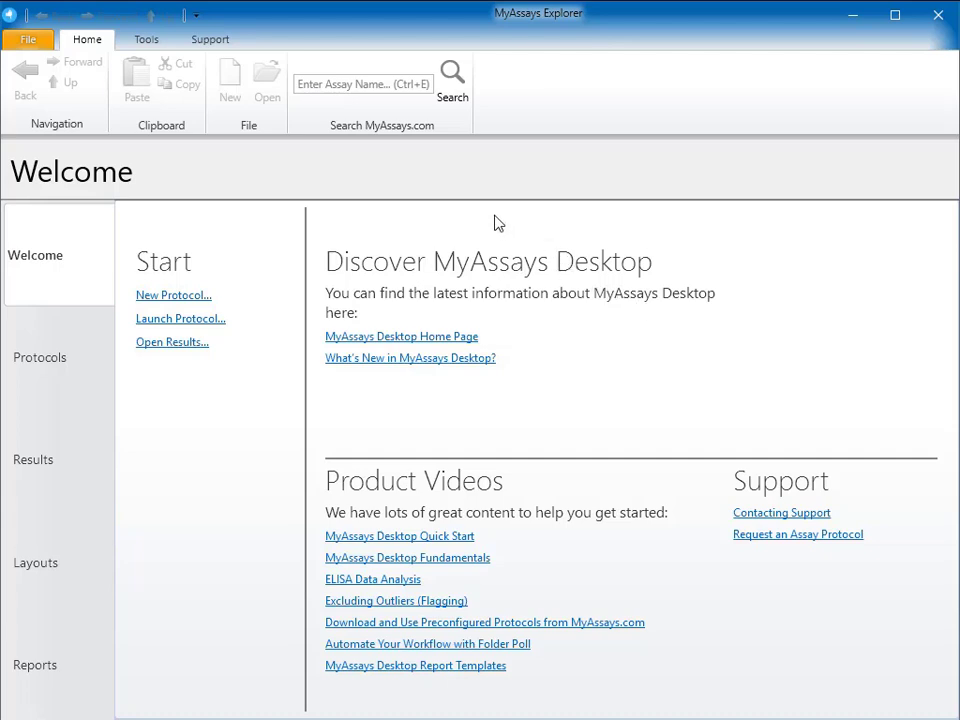
Show the saved results list and preview the ELISA (96 well) Example (1) report
left_click(60, 468)
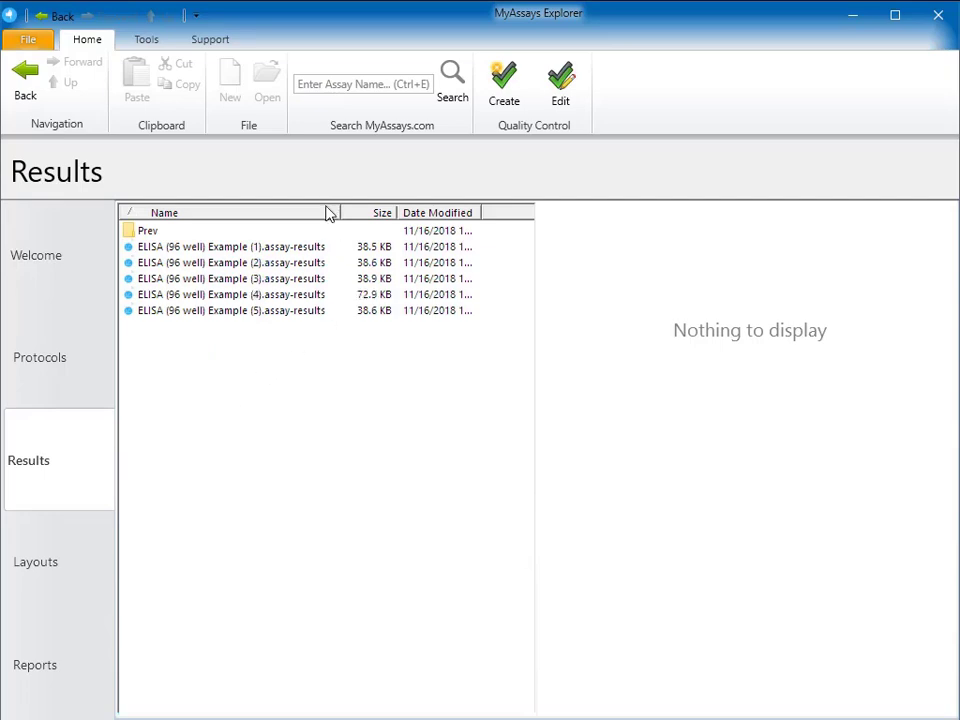
left_click(345, 250)
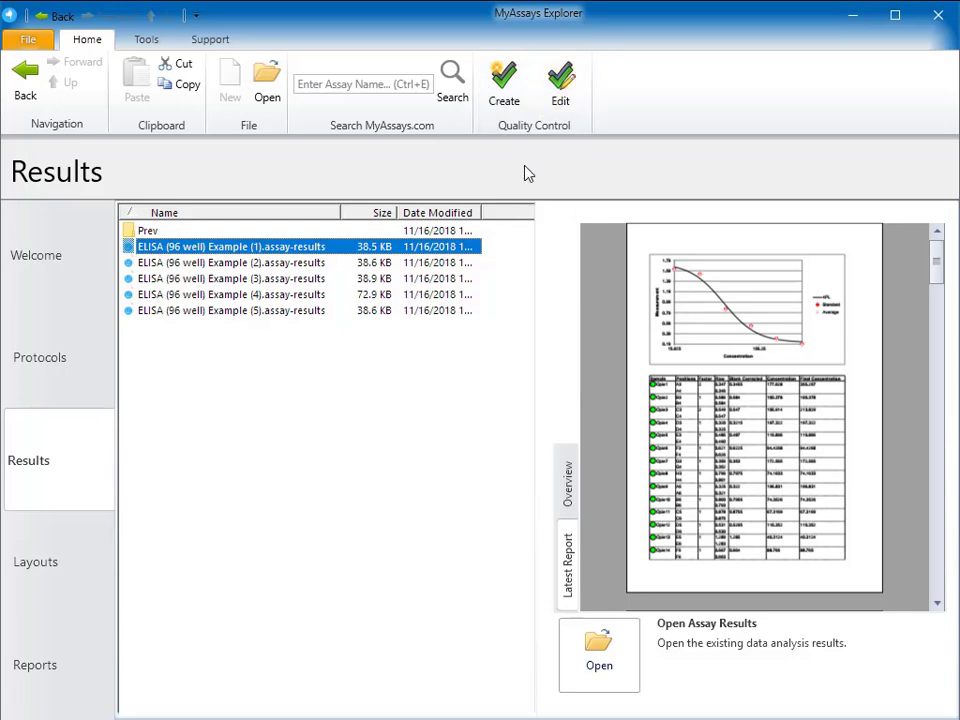
Create a quality control configuration using the specific files ELISA Example (1) through (5)
left_click(502, 92)
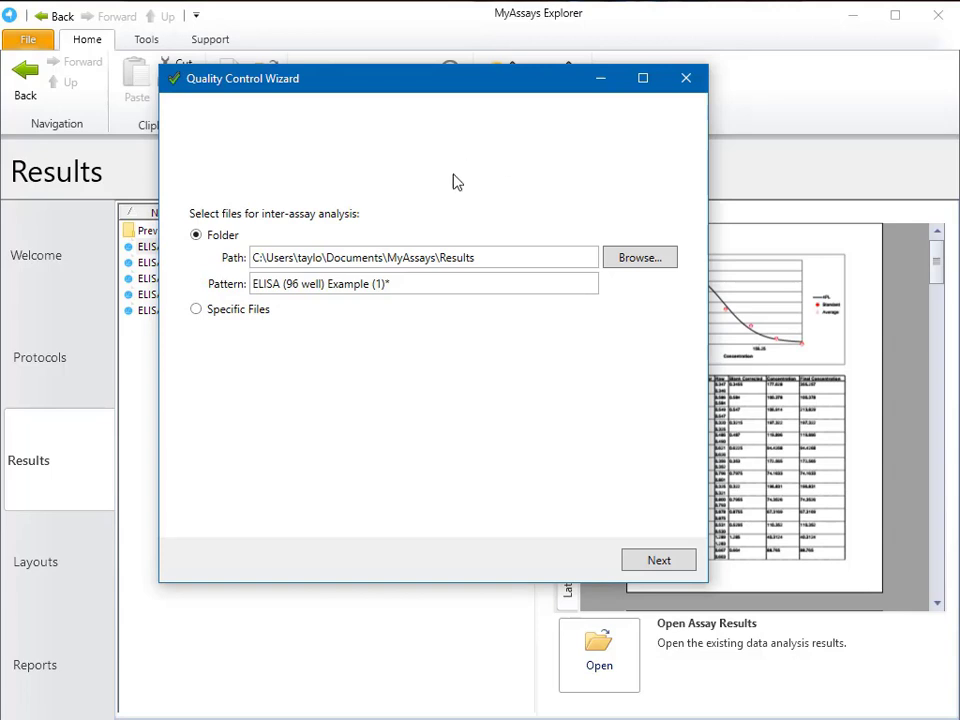
left_click(256, 315)
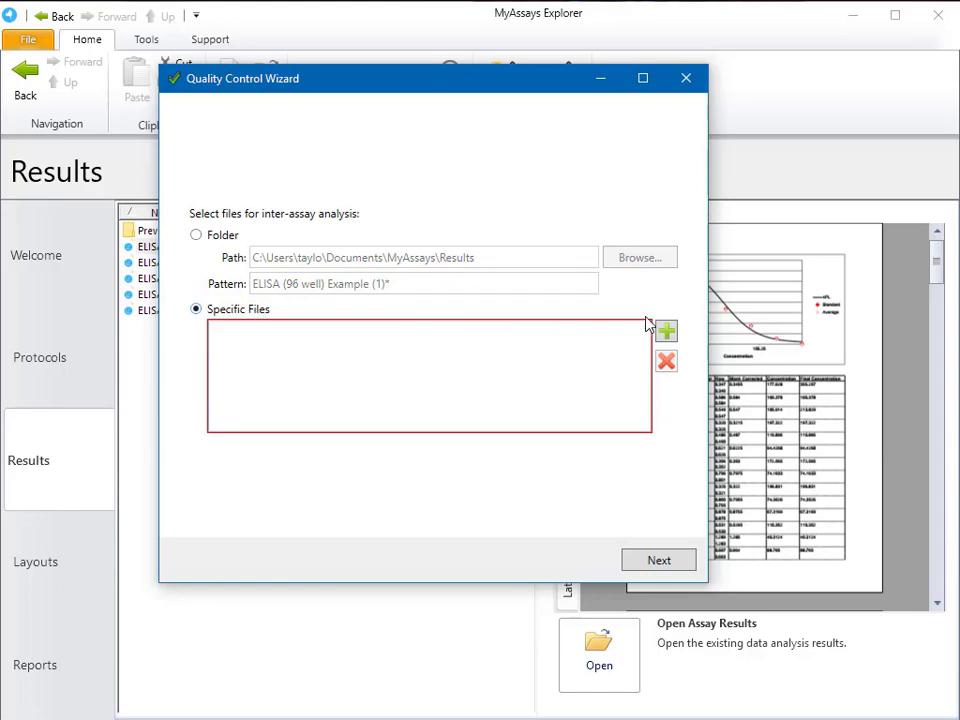
left_click(666, 331)
left_click(531, 322, "shift")
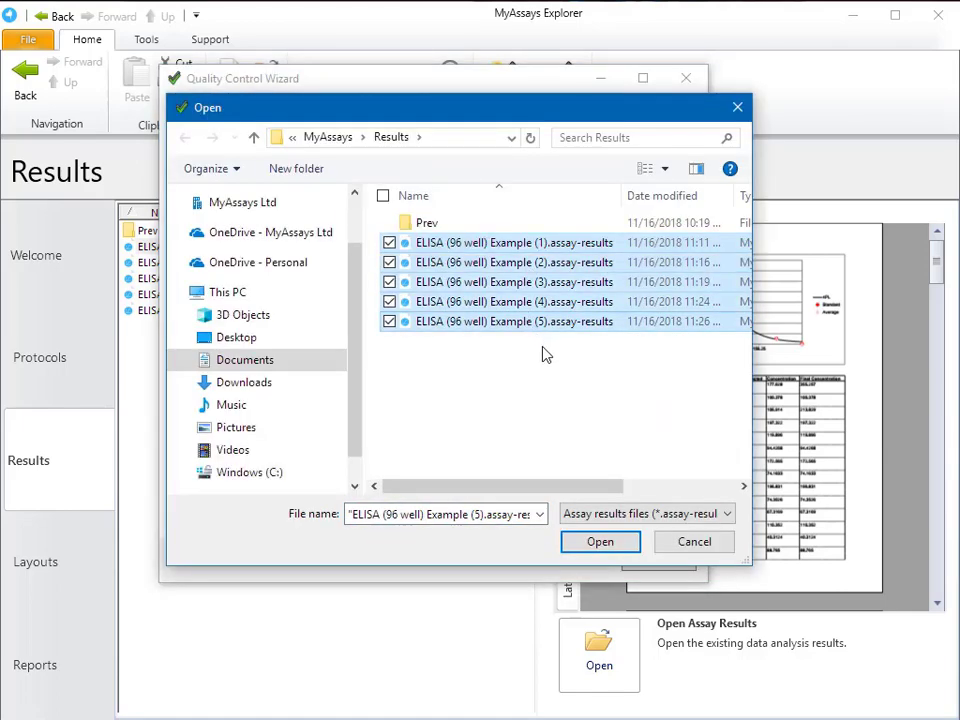
left_click(600, 541)
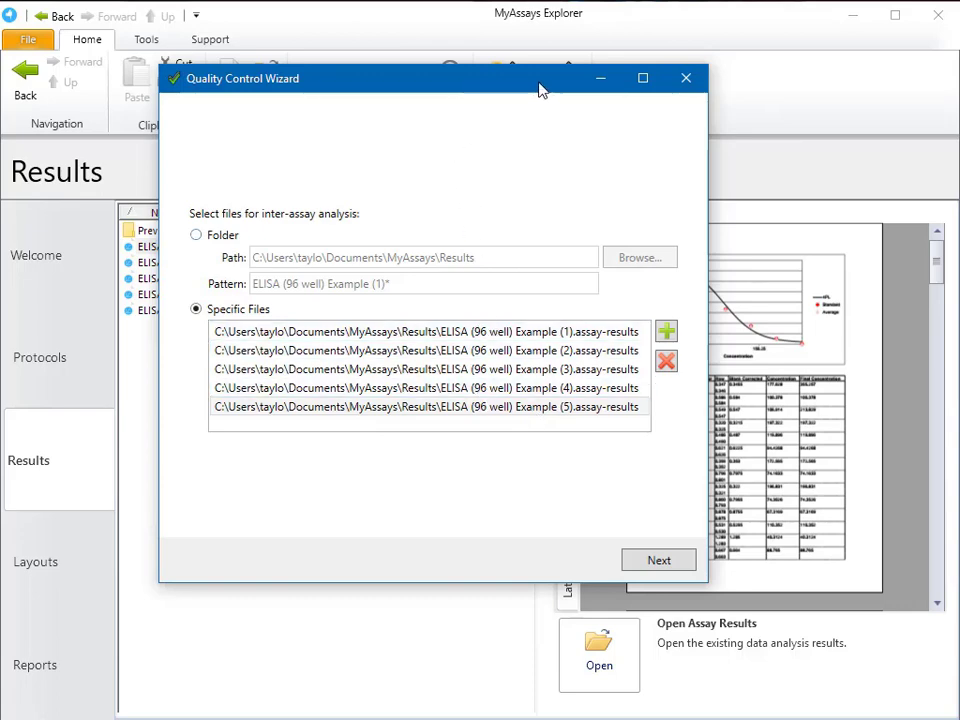
Reposition the wizard window and continue to the Observations step
left_click_drag(455, 93, 707, 96)
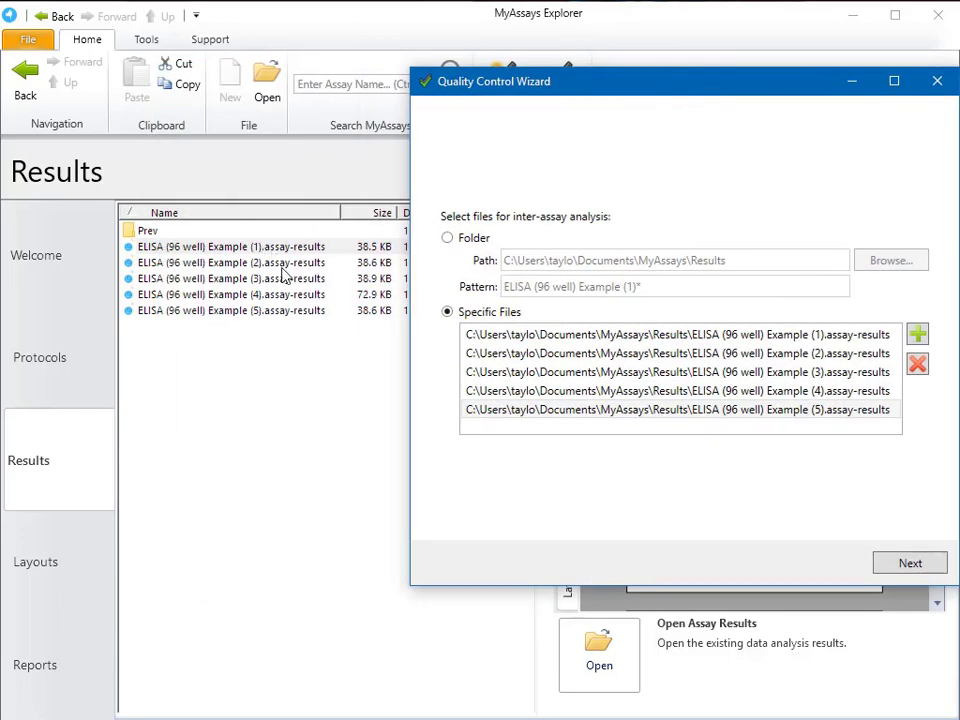
left_click_drag(567, 93, 447, 156)
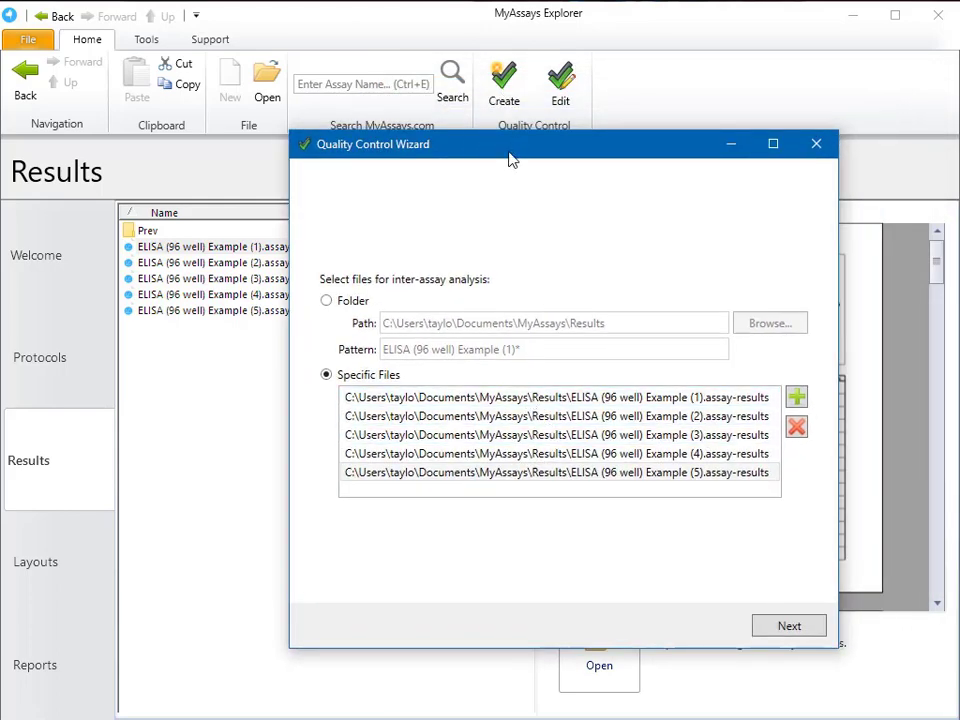
left_click_drag(510, 155, 465, 94)
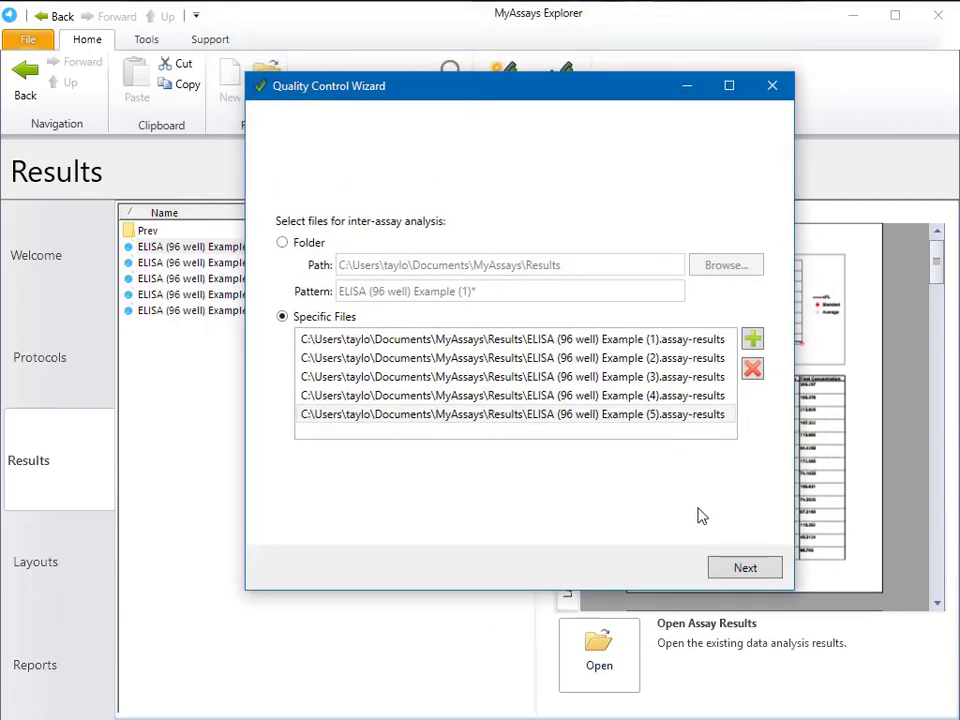
left_click(758, 573)
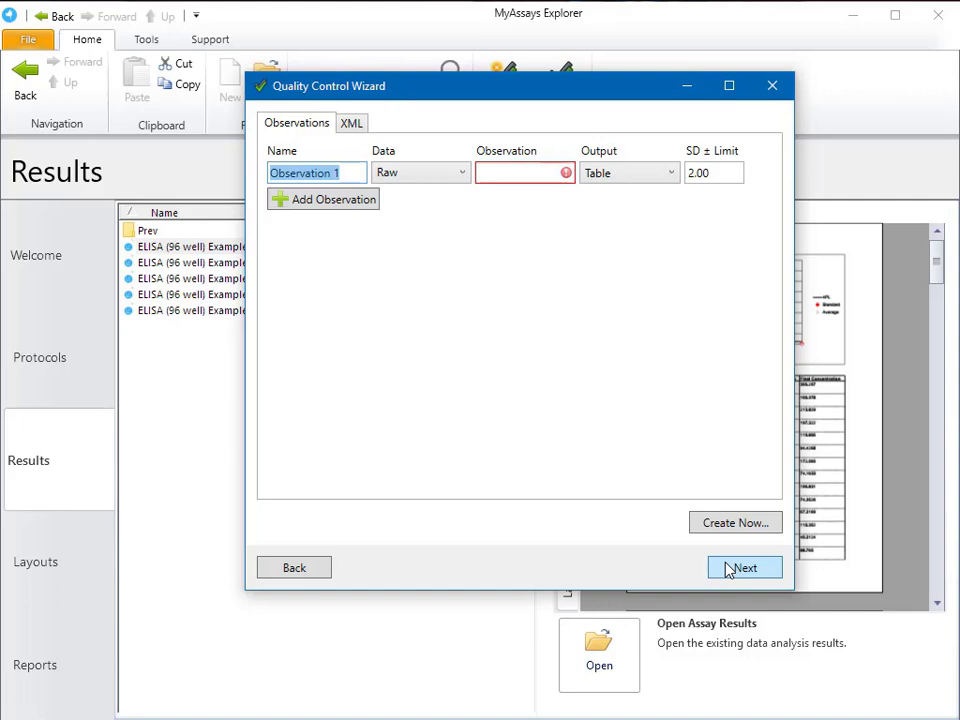
Name the observation Control, tracking Final Concentration of Control1 with Table output
type("Control")
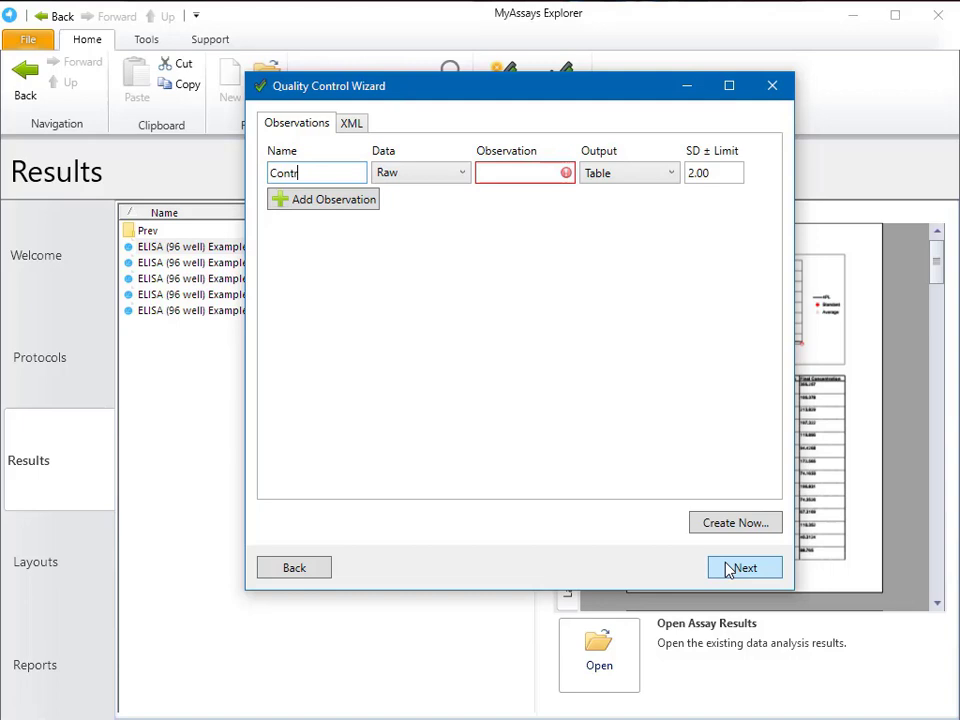
key("Tab")
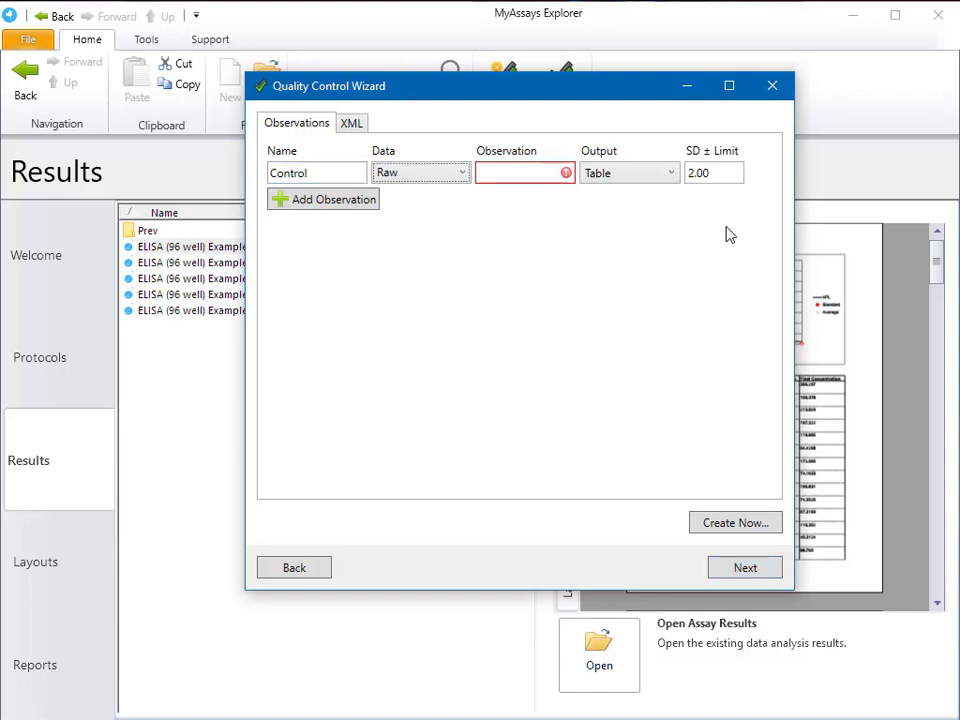
left_click(463, 175)
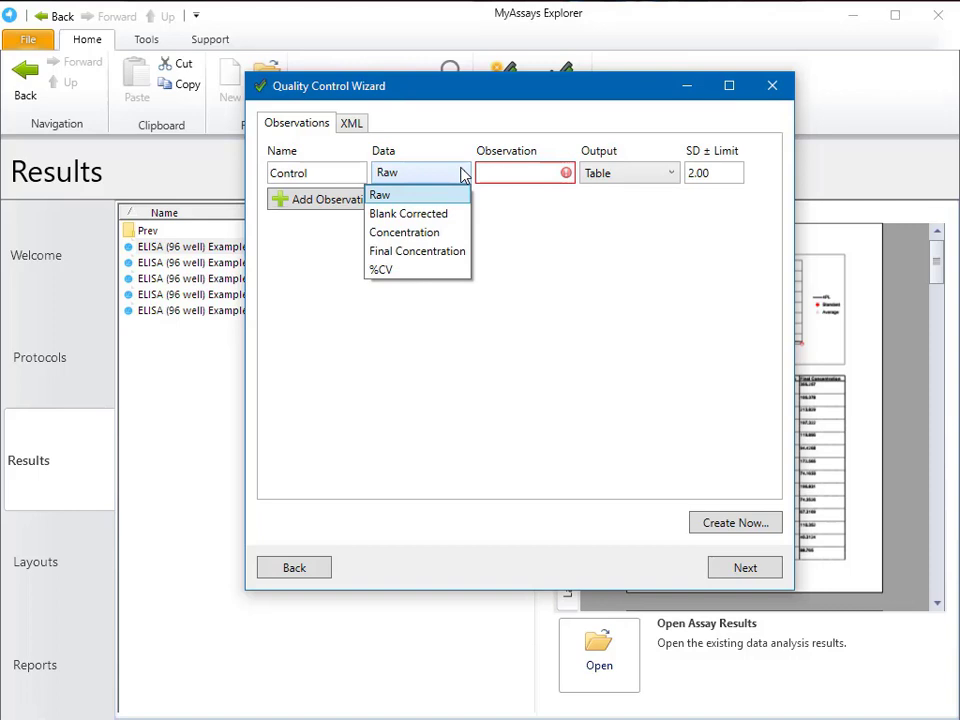
left_click(453, 252)
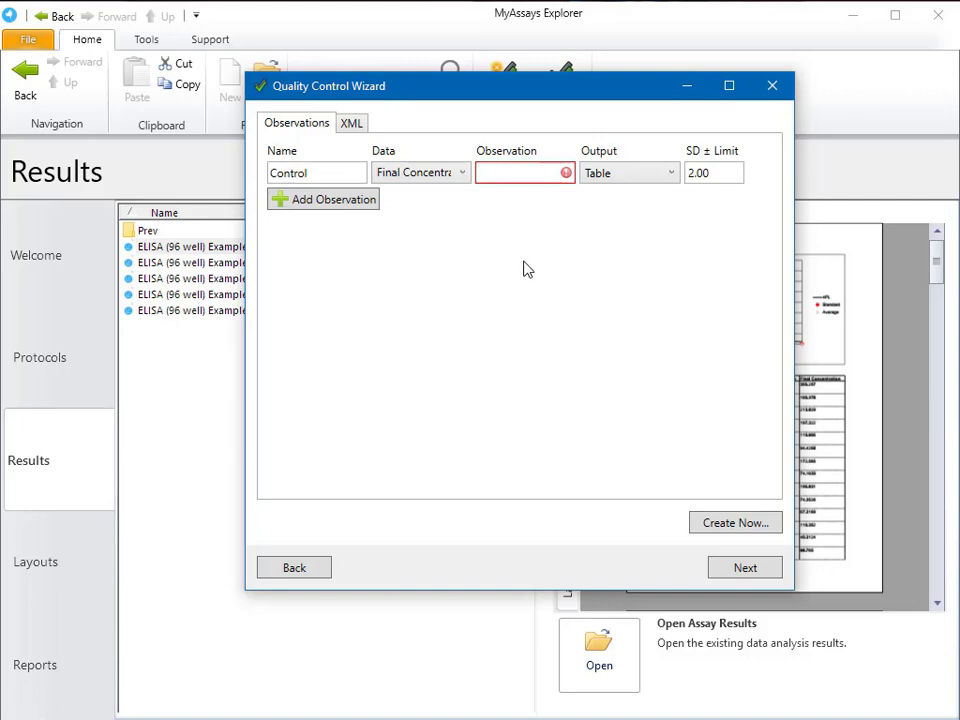
type("Control1")
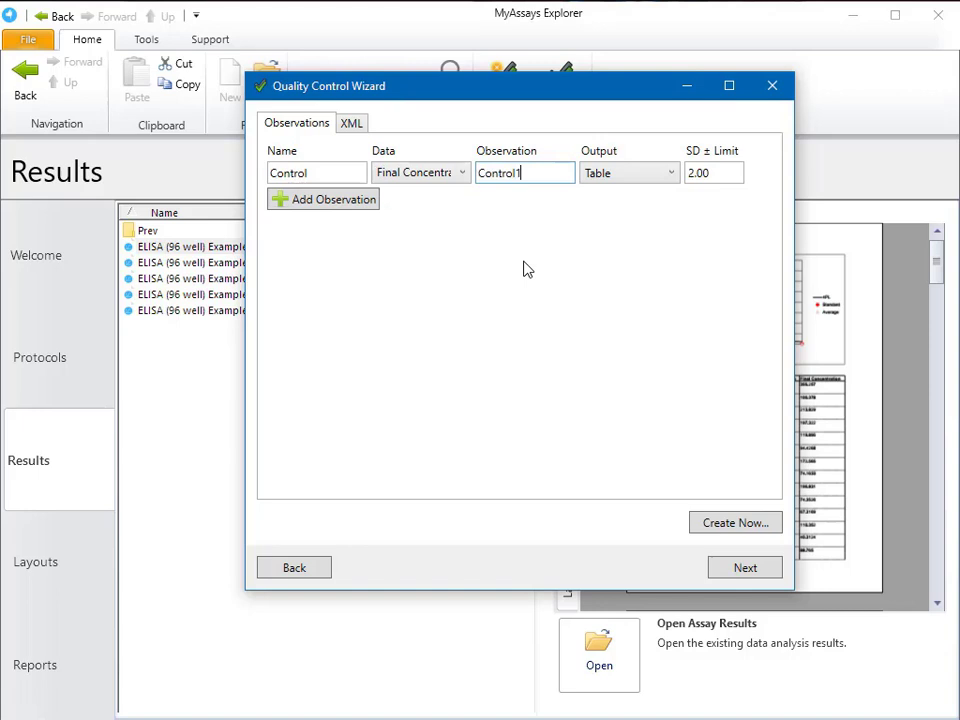
left_click(655, 177)
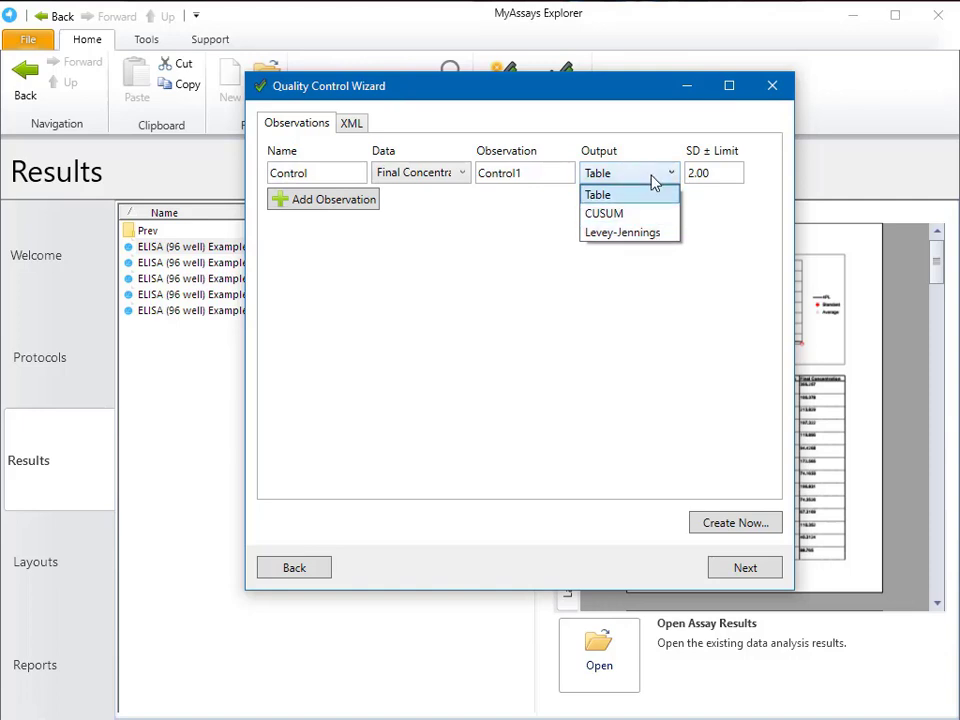
left_click(650, 194)
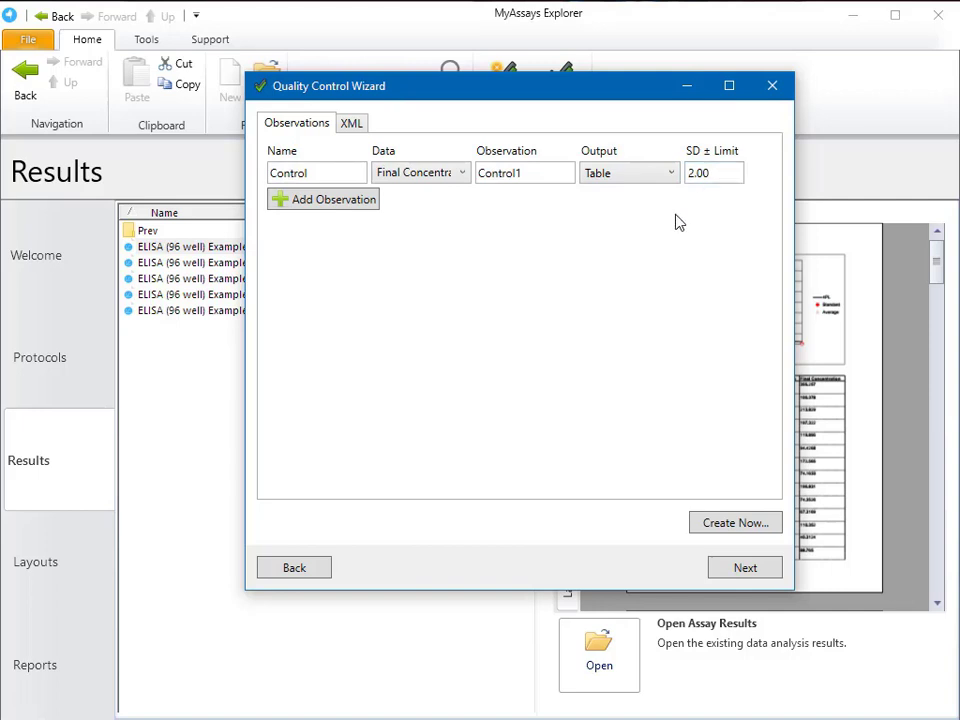
Generate the QC report table listing the five Control values in Excel
left_click(750, 527)
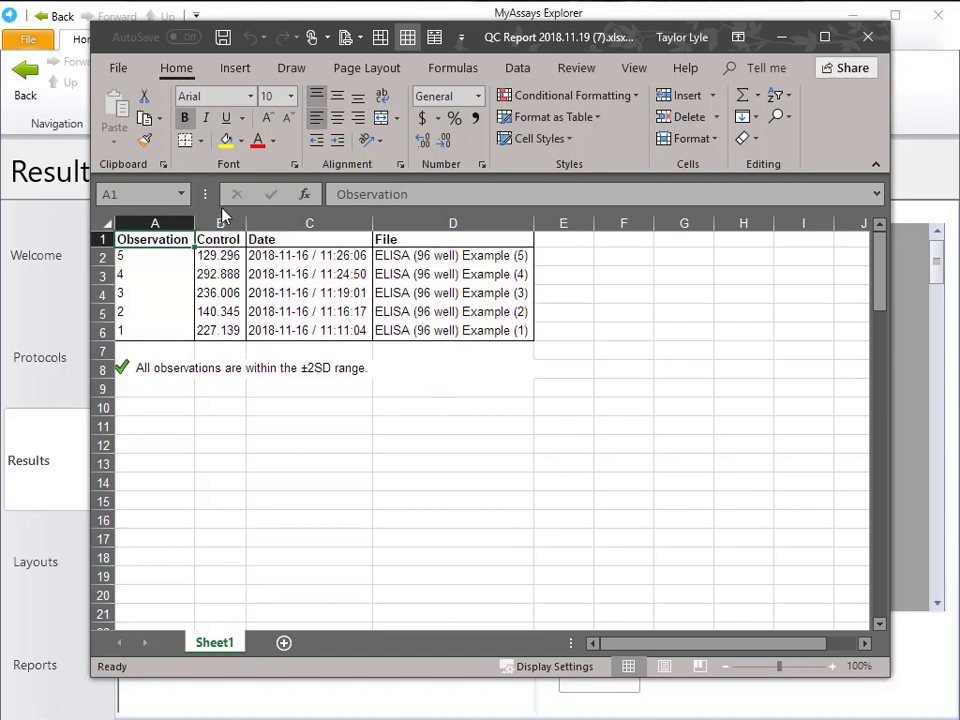
Return to the wizard and switch the Control observation's output to Levey-Jennings
left_click(790, 40)
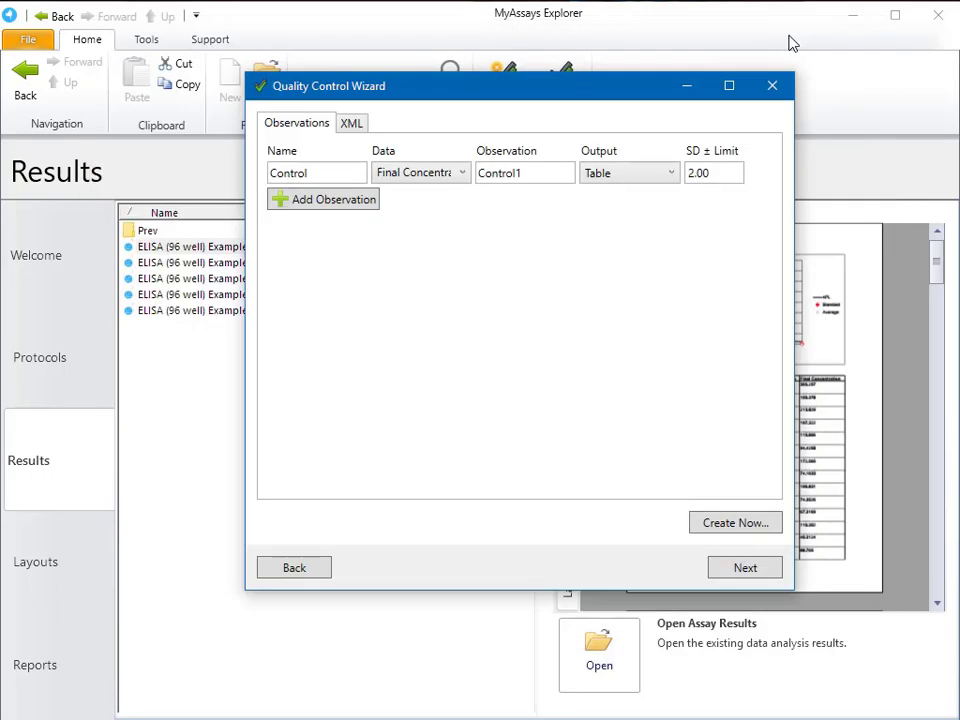
left_click(632, 176)
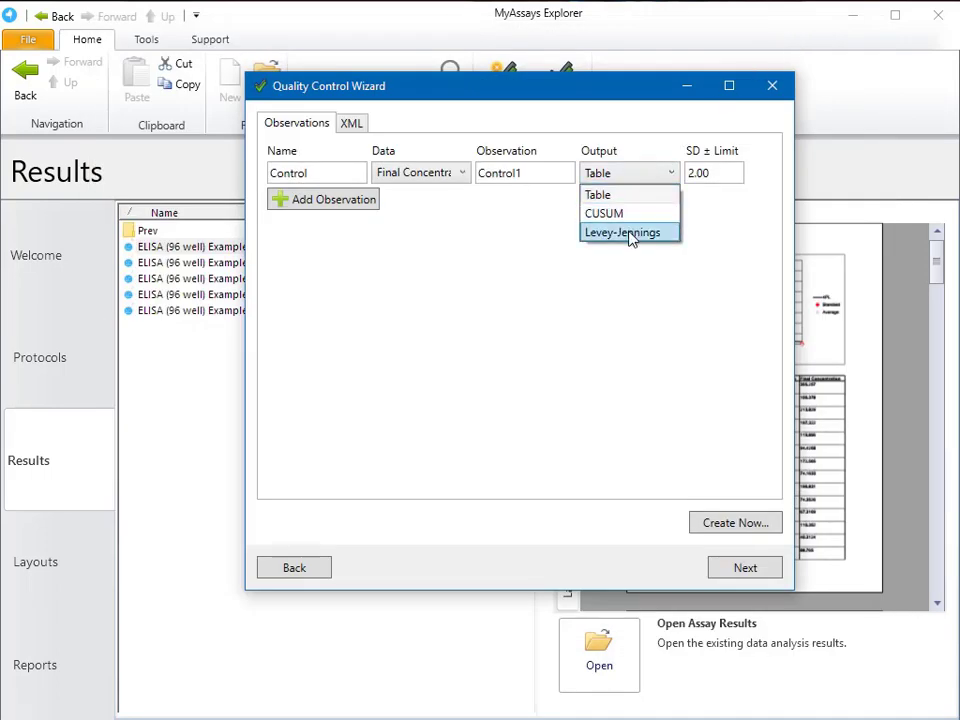
left_click(629, 232)
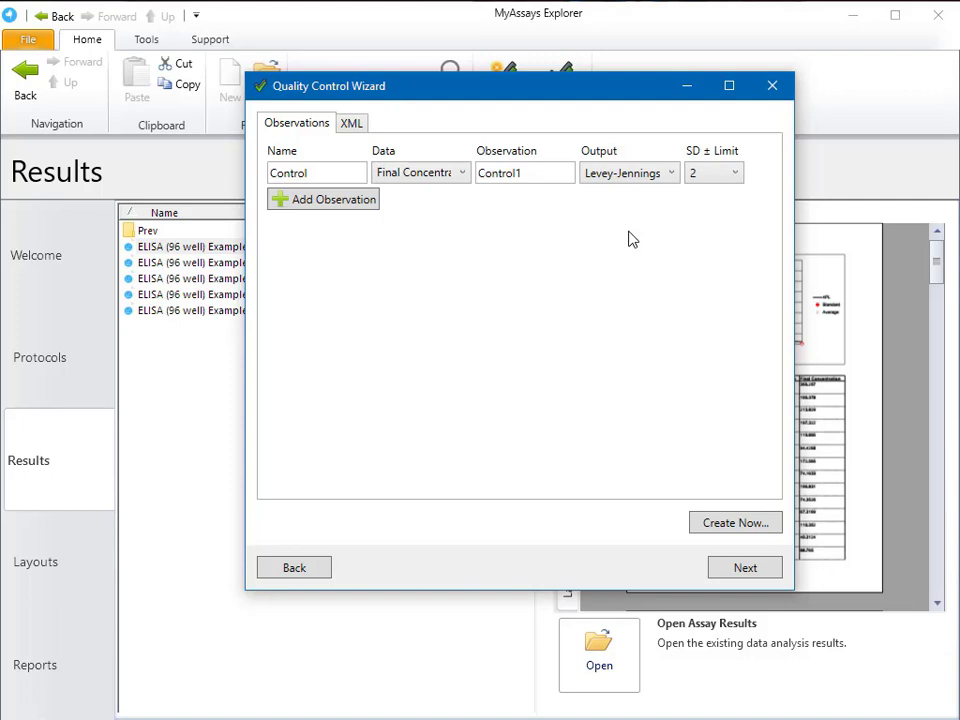
Generate the ±2 SD Levey-Jennings QC report and scroll through it in Excel
left_click(752, 526)
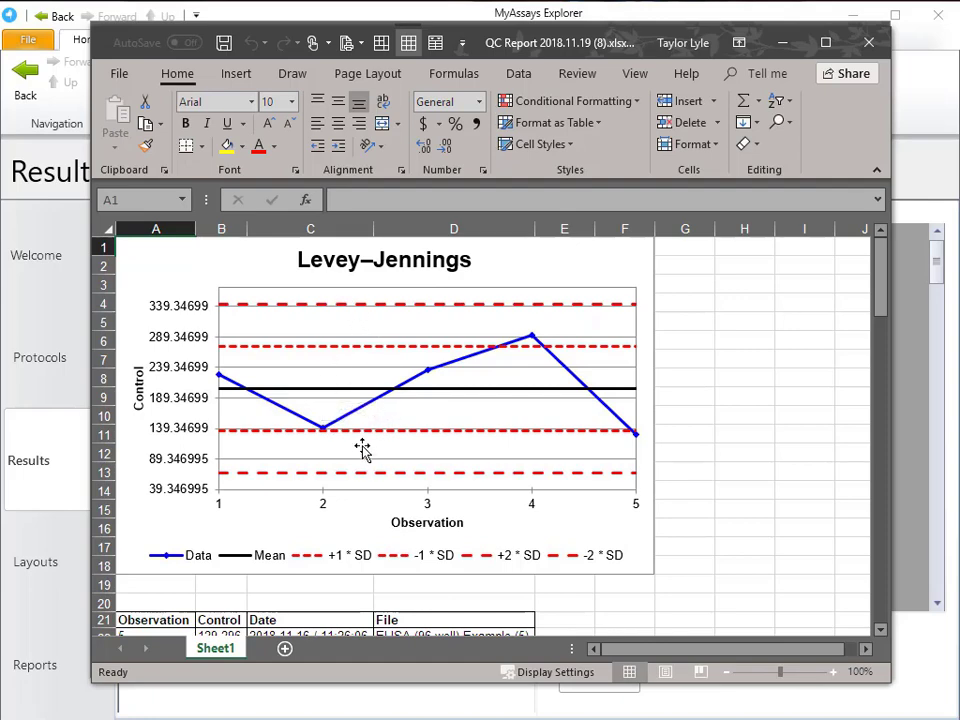
scroll(364, 477, "down", 1)
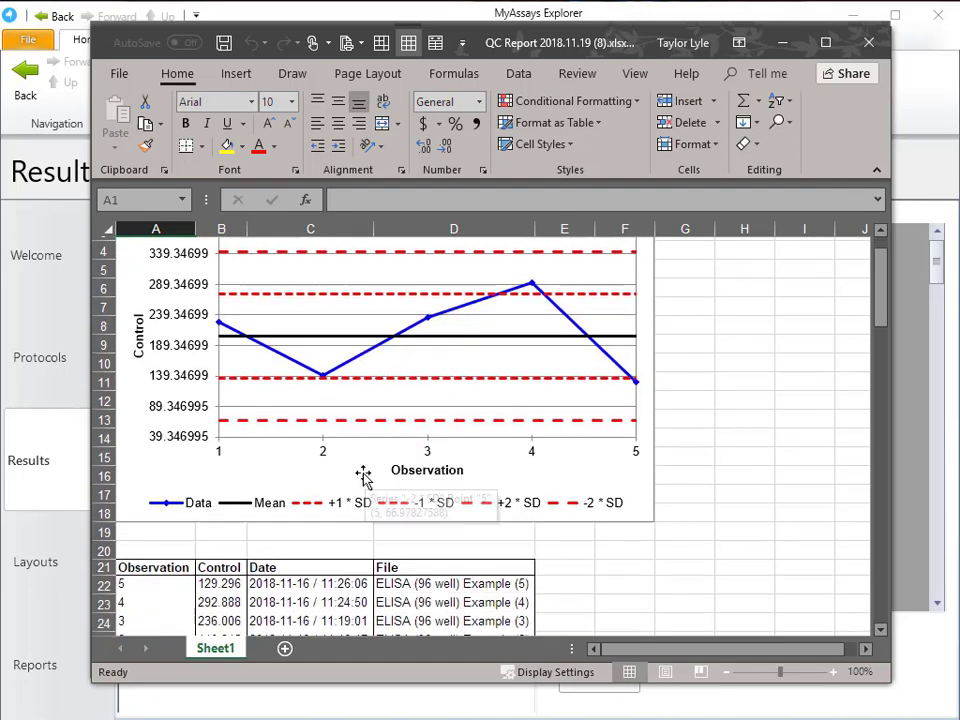
scroll(364, 477, "down", 4)
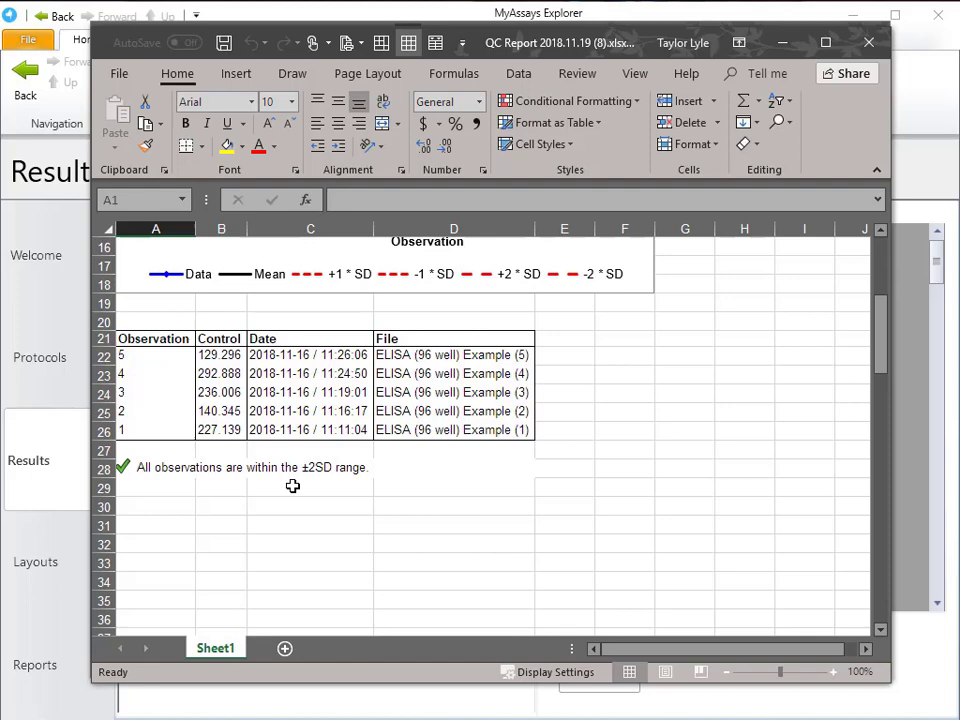
Set the Control observation's SD limit to 1 and regenerate the QC report
left_click(866, 44)
left_click(712, 175)
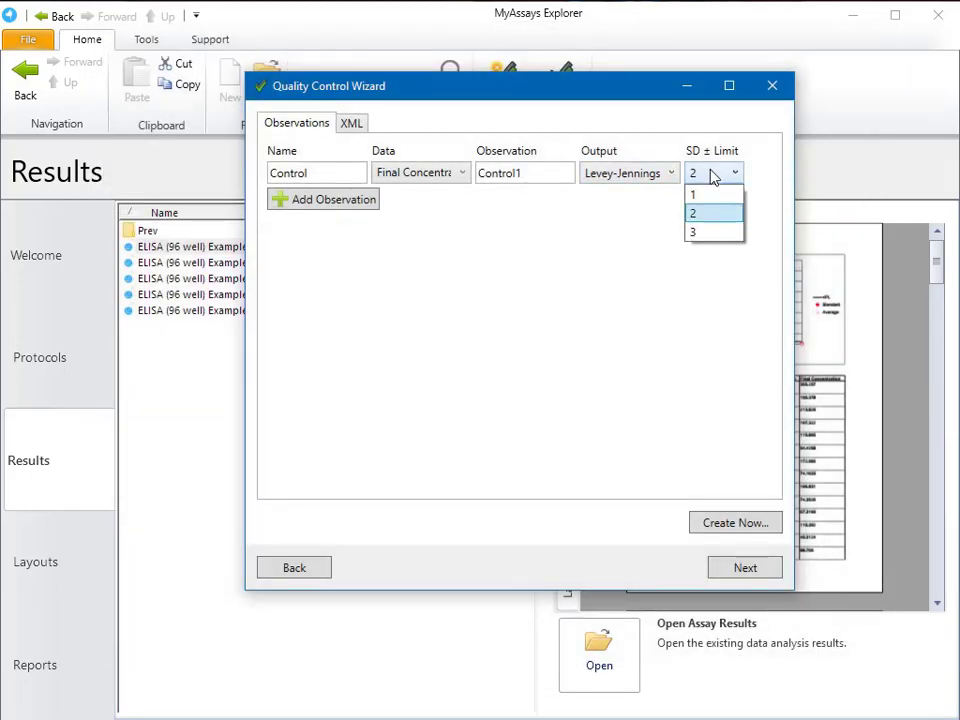
left_click(711, 197)
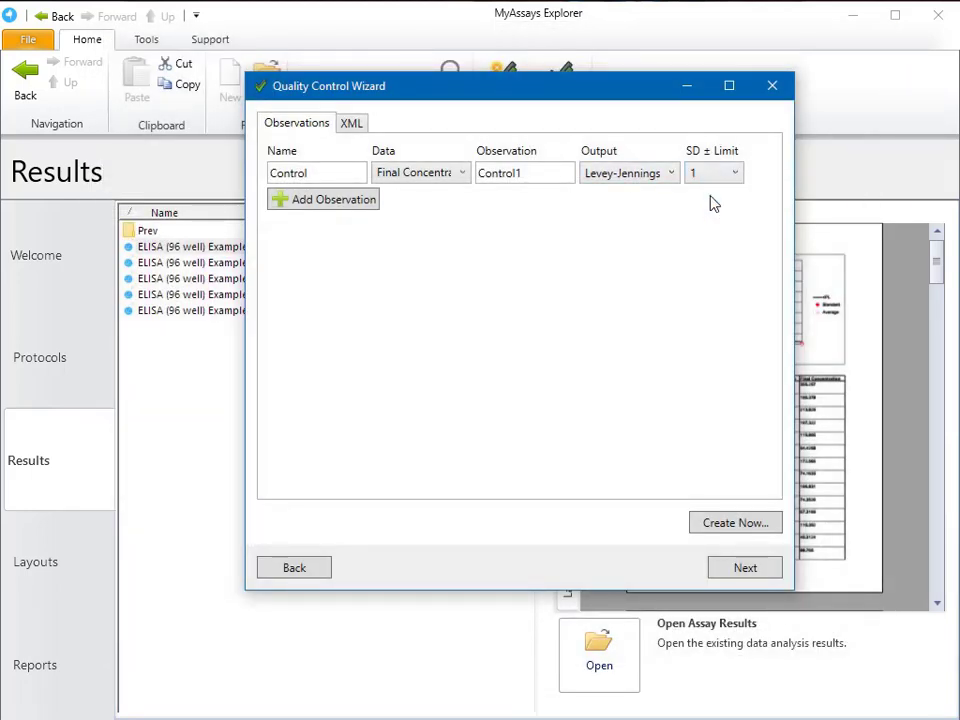
left_click(743, 523)
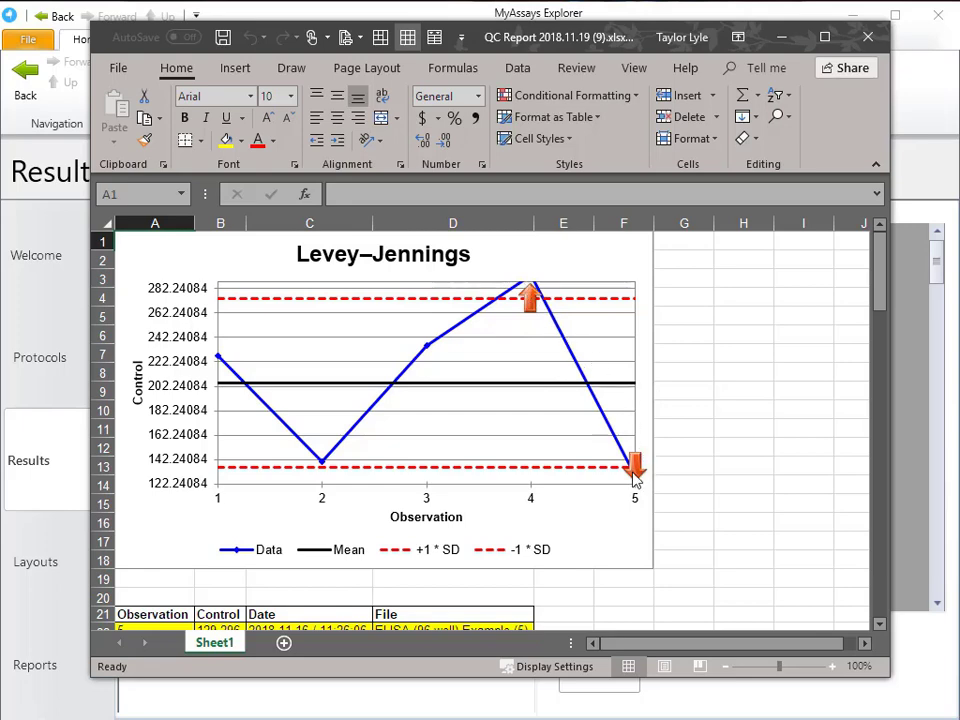
scroll(632, 470, "down", 4)
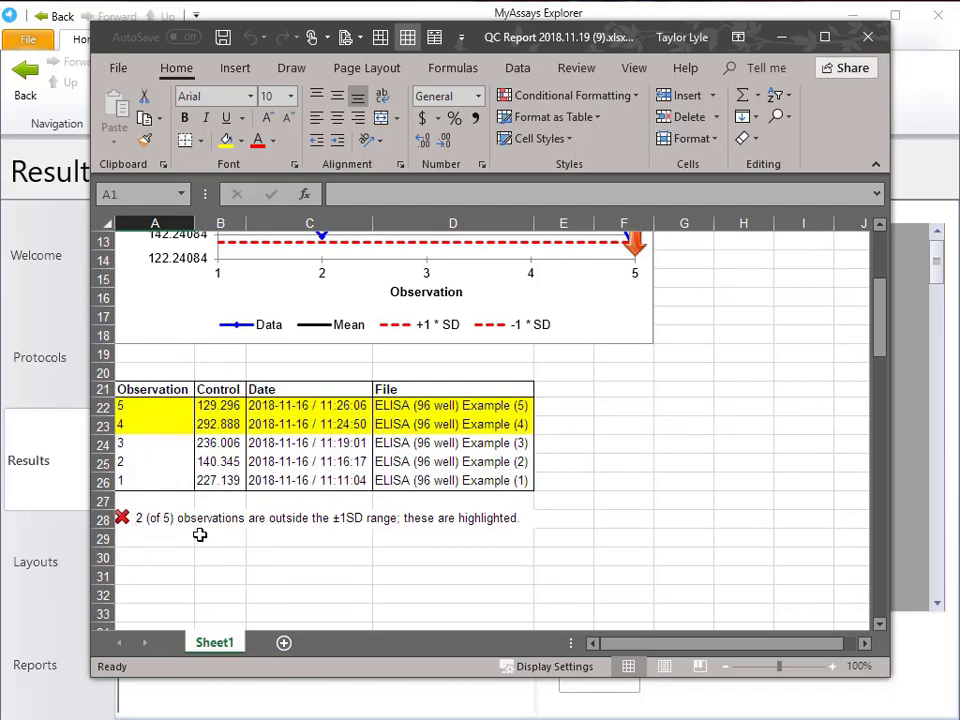
scroll(251, 532, "up", 4)
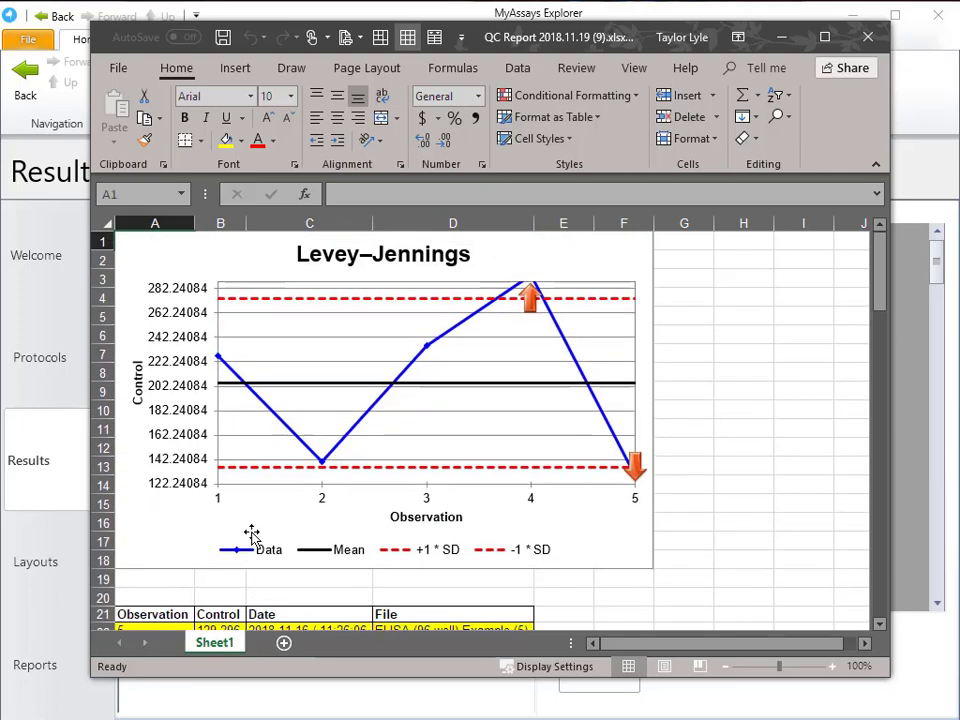
Add an R² observation on tov2.r2 as Levey-Jennings and reset Control's SD limit to 2
left_click(868, 37)
left_click(355, 199)
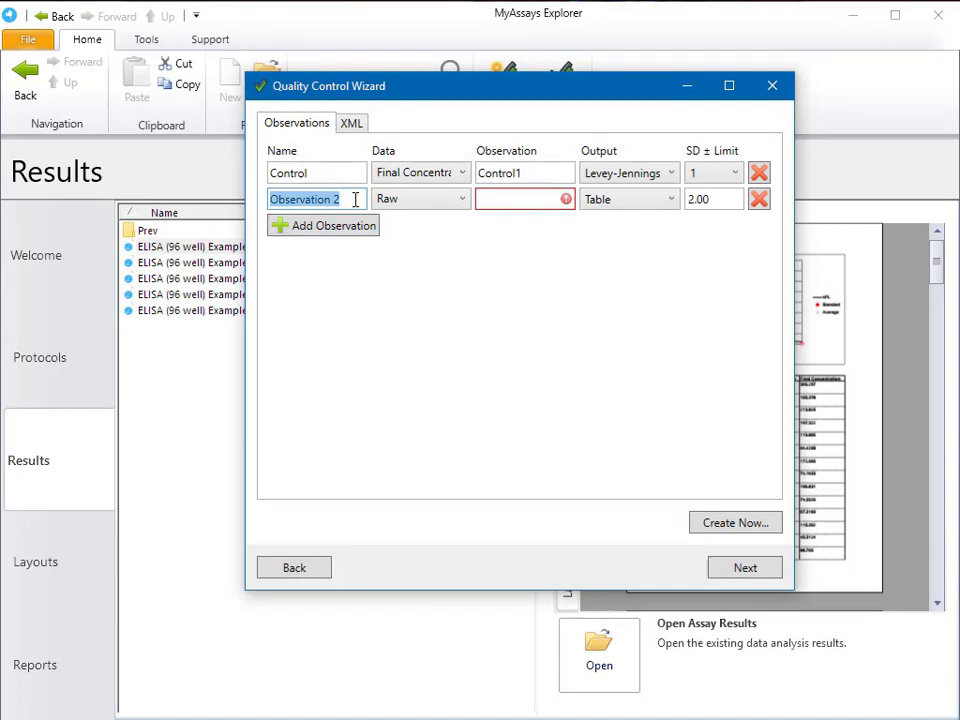
type("R")
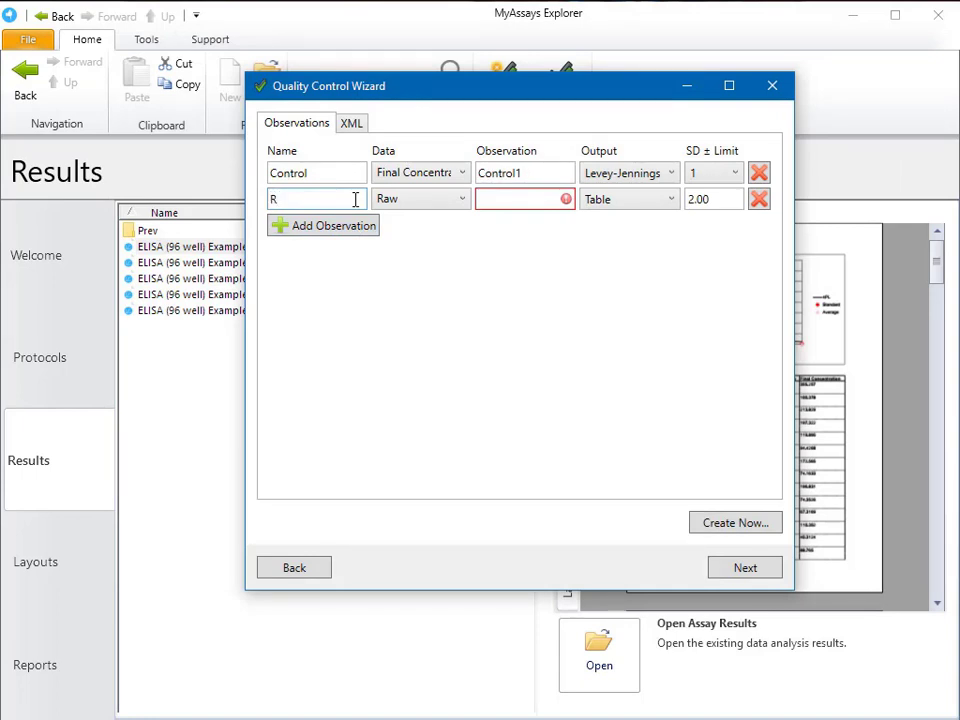
type("²")
type("tov2.r2")
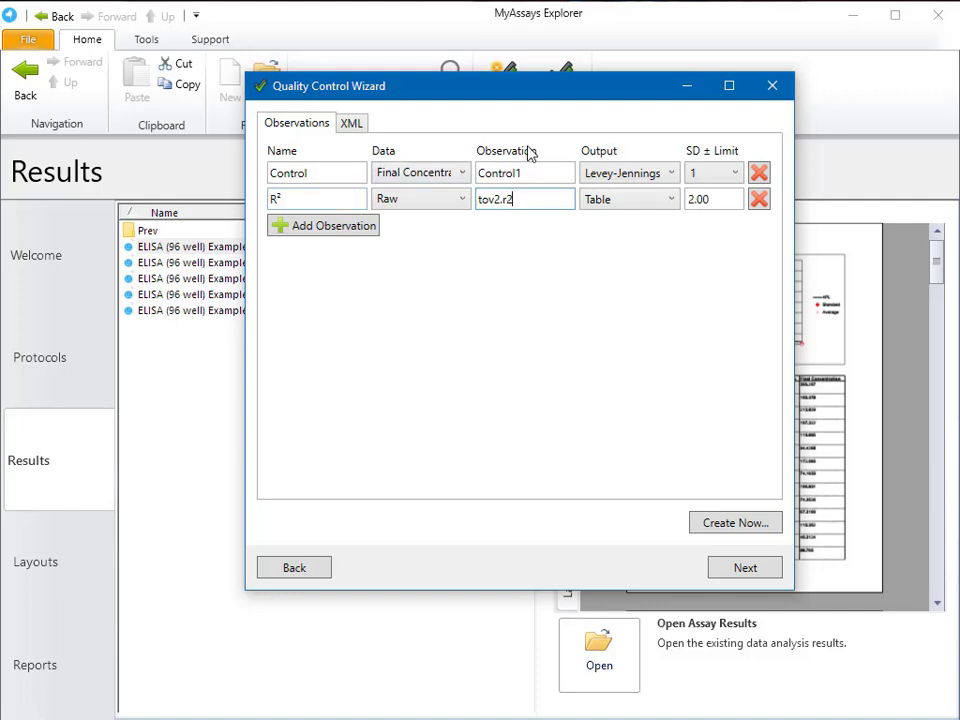
left_click(617, 198)
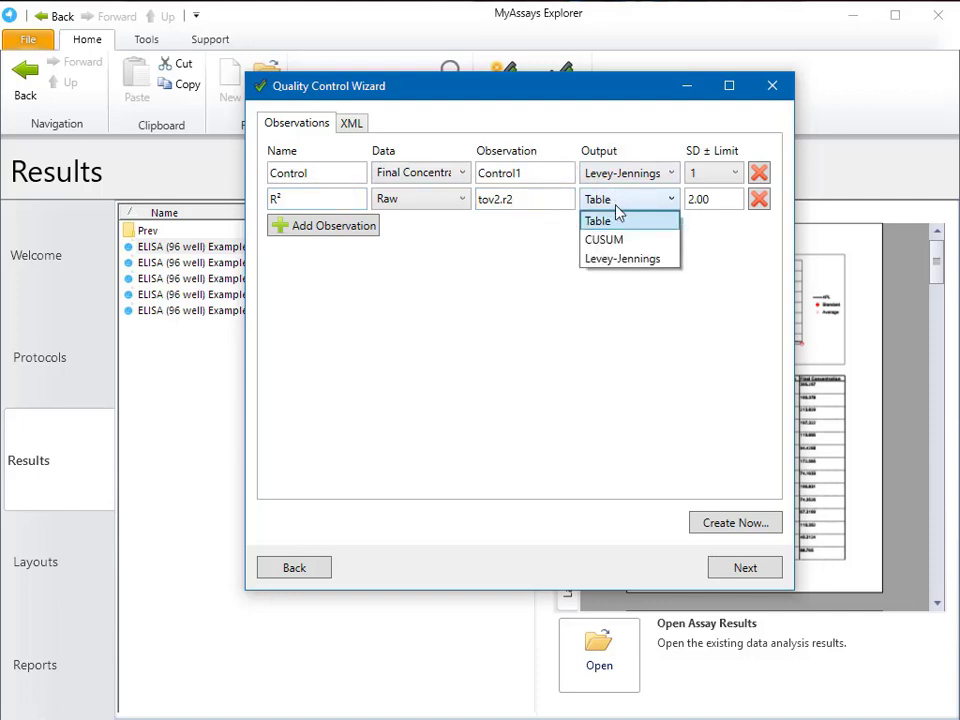
left_click(625, 258)
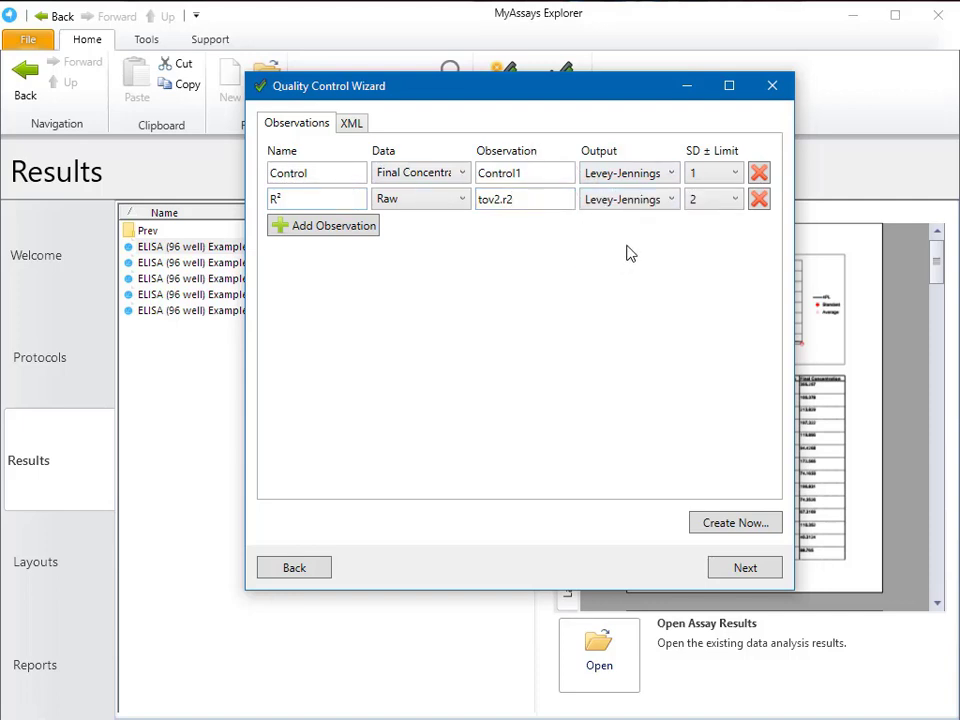
left_click(717, 178)
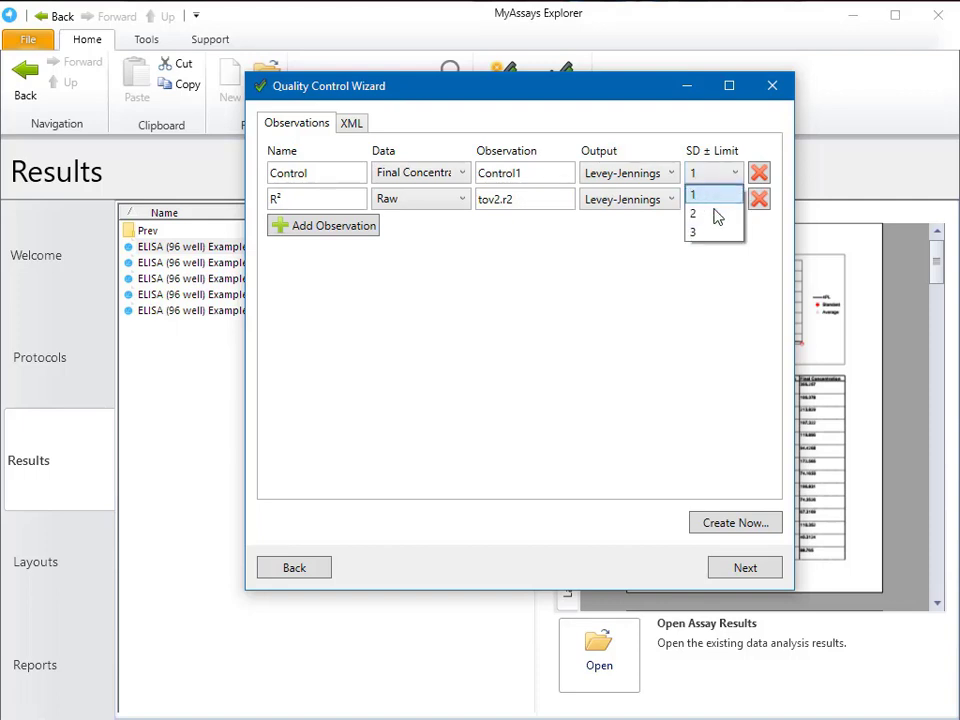
left_click(716, 214)
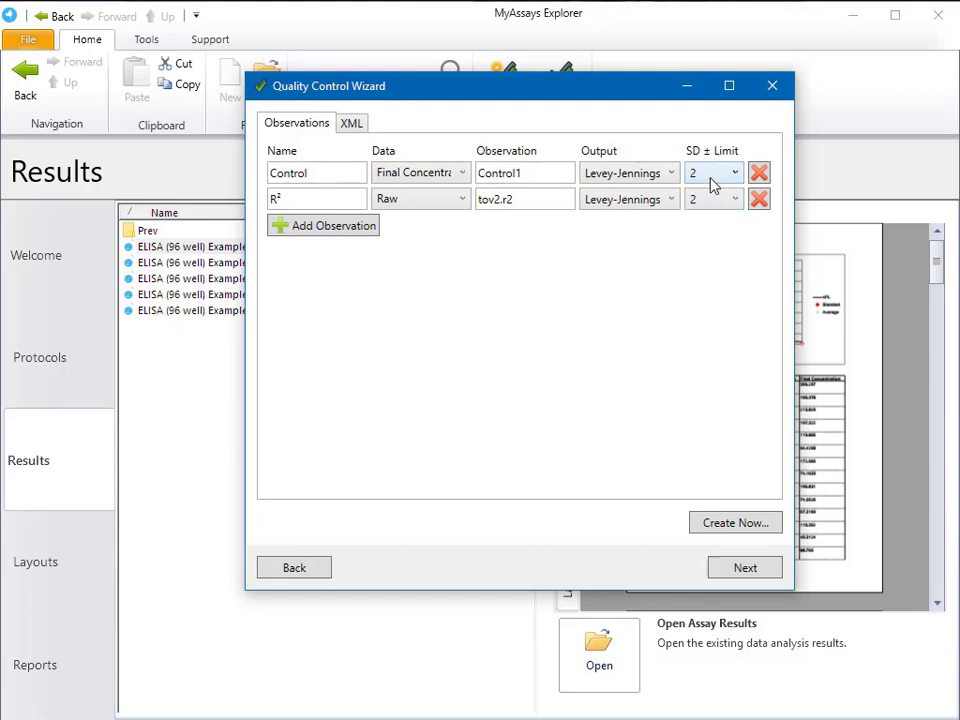
Regenerate the report and review the Control and R² Levey–Jennings charts within ±2SD
left_click(726, 526)
scroll(699, 354, "down", 6)
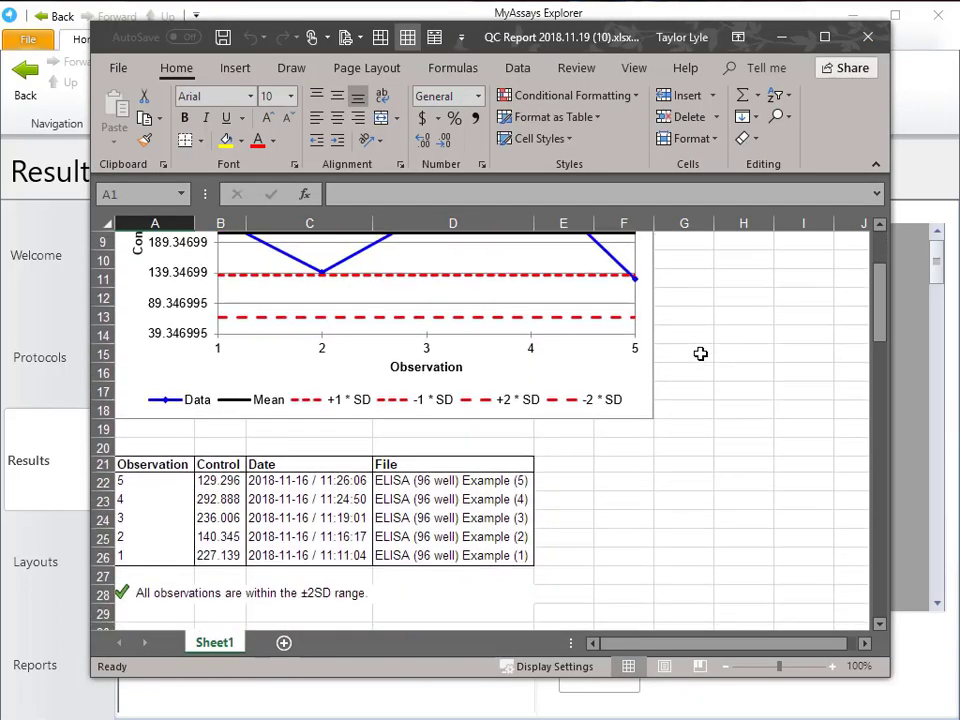
scroll(700, 354, "down", 5)
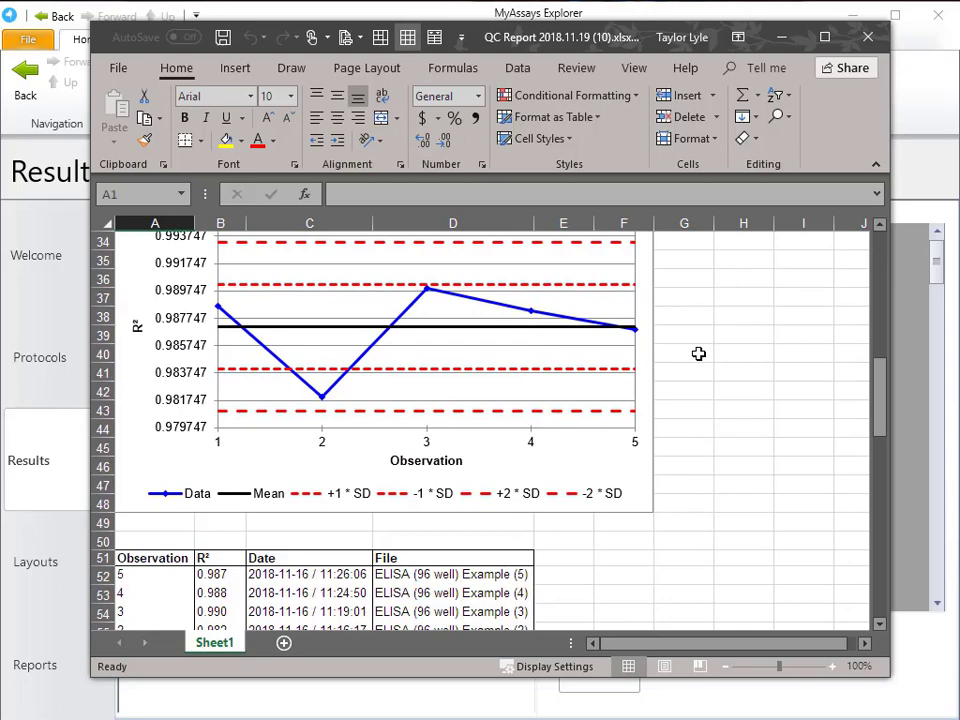
scroll(779, 373, "up", 1)
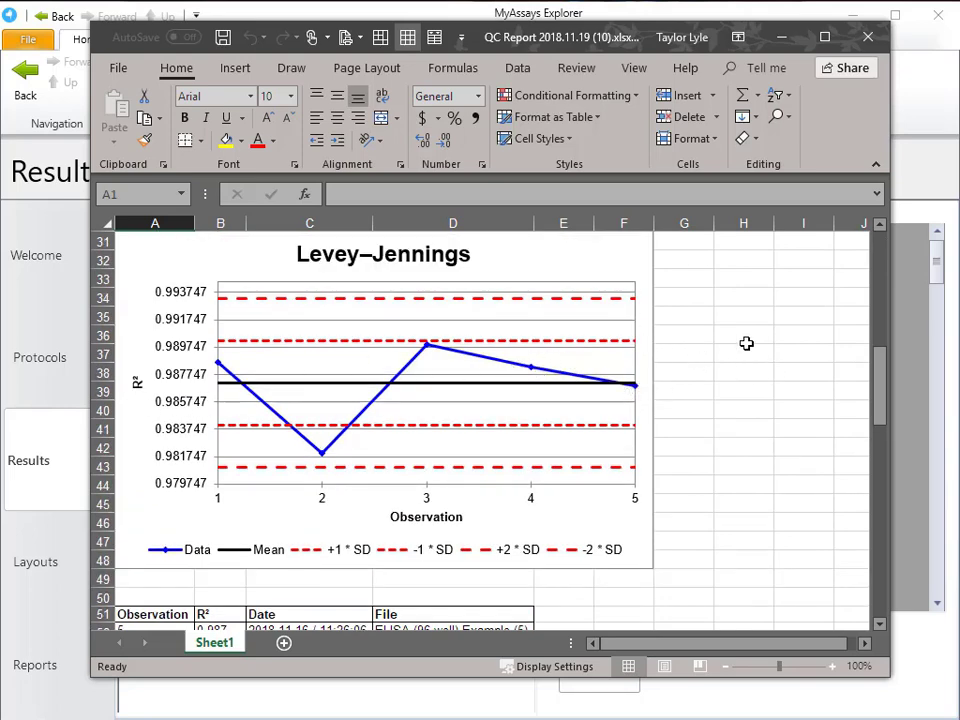
scroll(735, 345, "down", 4)
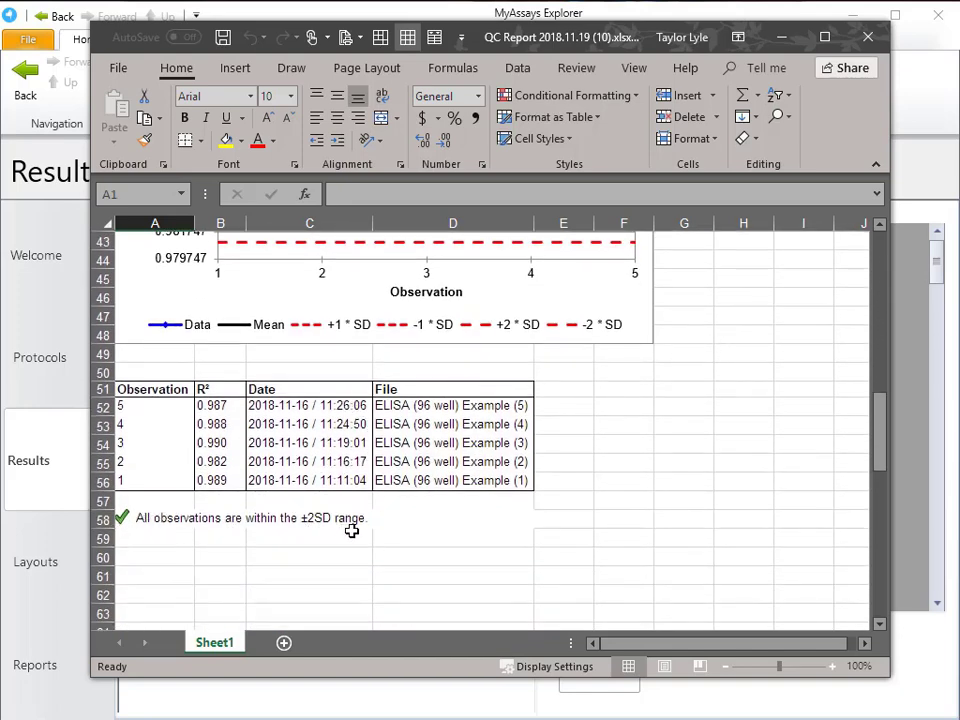
Save the QC settings to 'my qc configuration' and finish the wizard
left_click(867, 37)
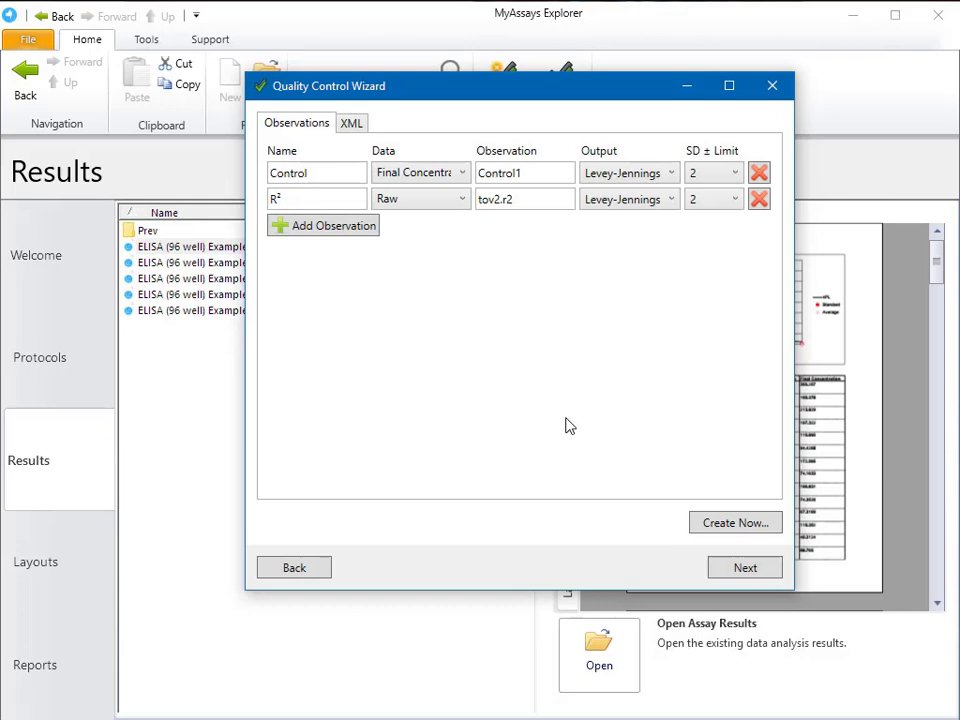
left_click(740, 570)
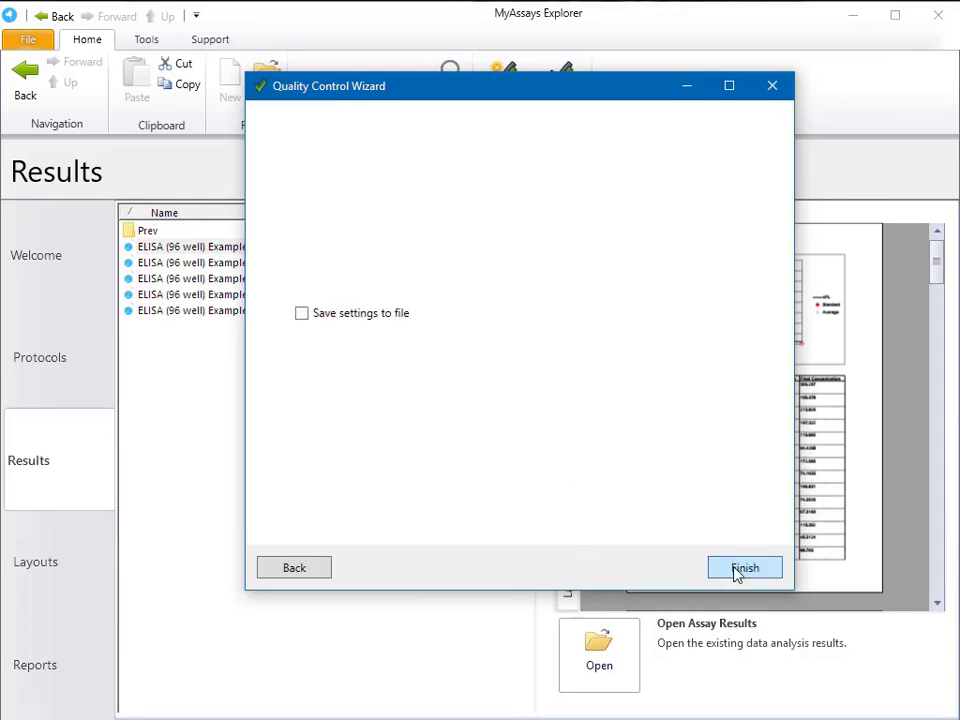
left_click(390, 322)
left_click(696, 343)
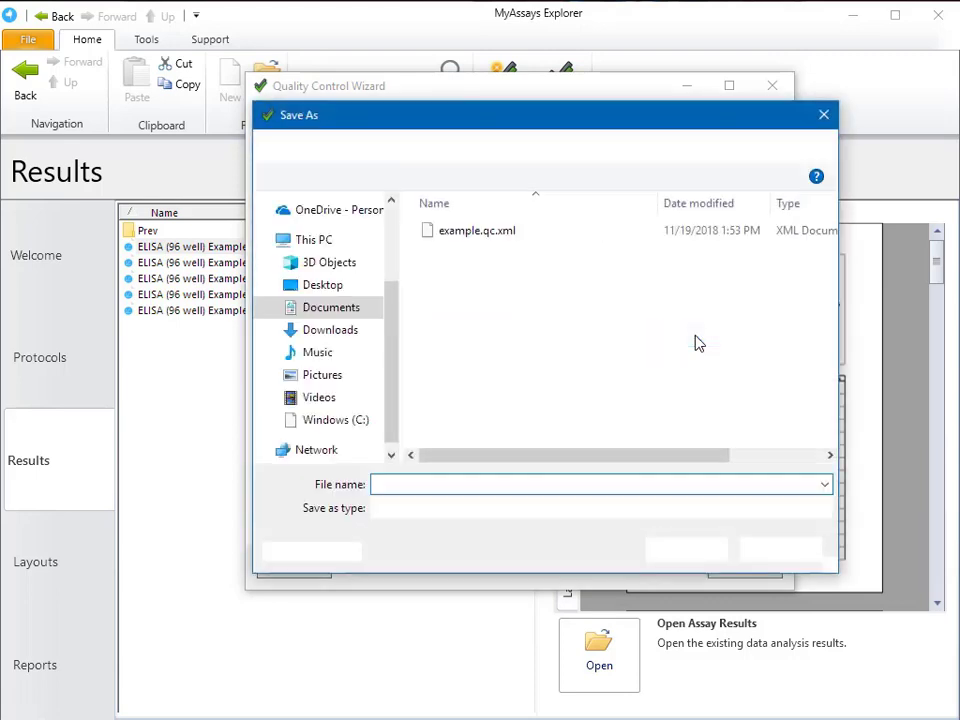
type("my qc")
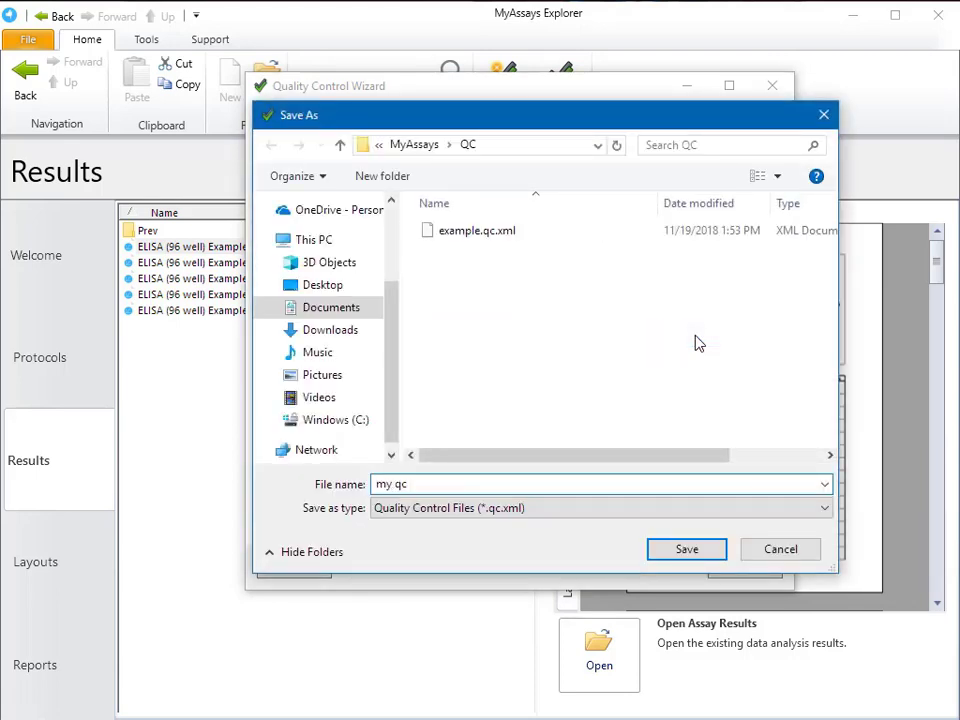
type(" configuration")
left_click(696, 553)
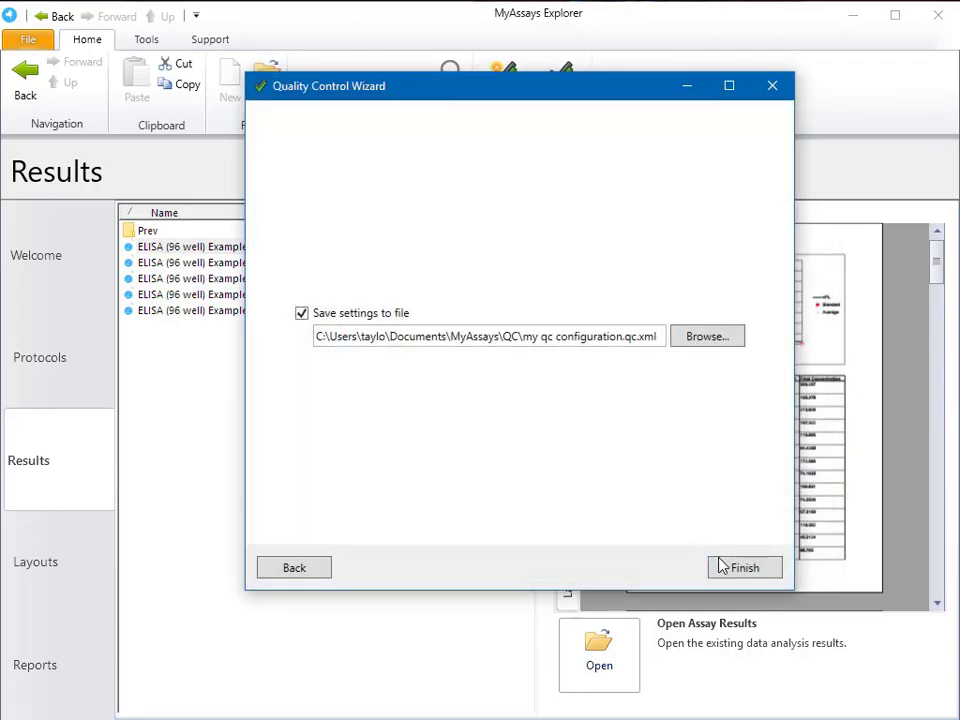
left_click(739, 567)
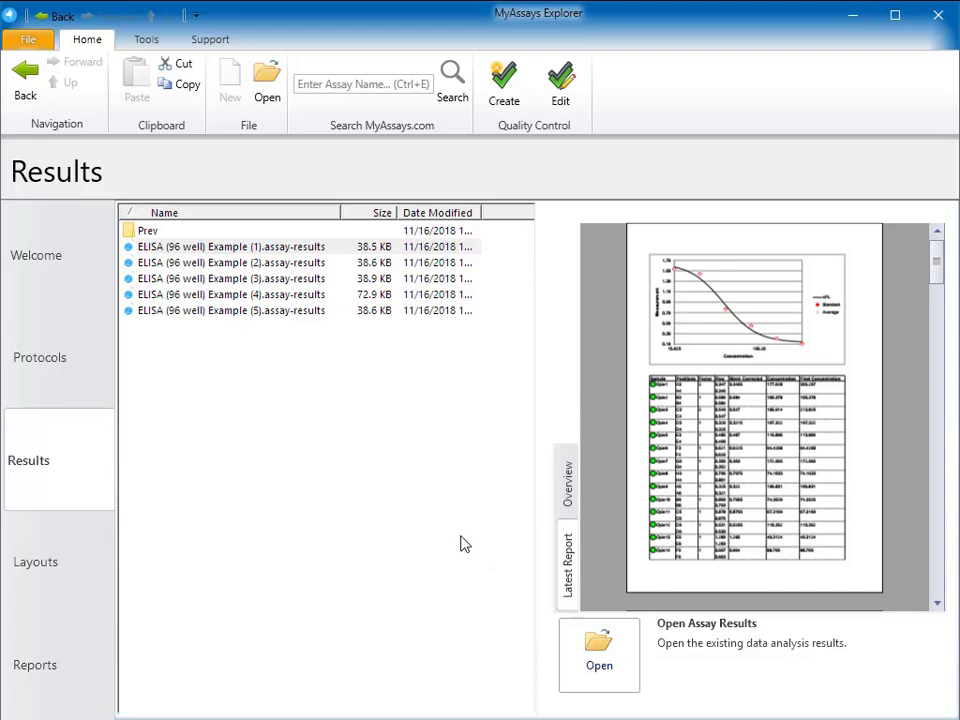
Open the ELISA (96 well) Example protocol and start a data import
left_click(40, 360)
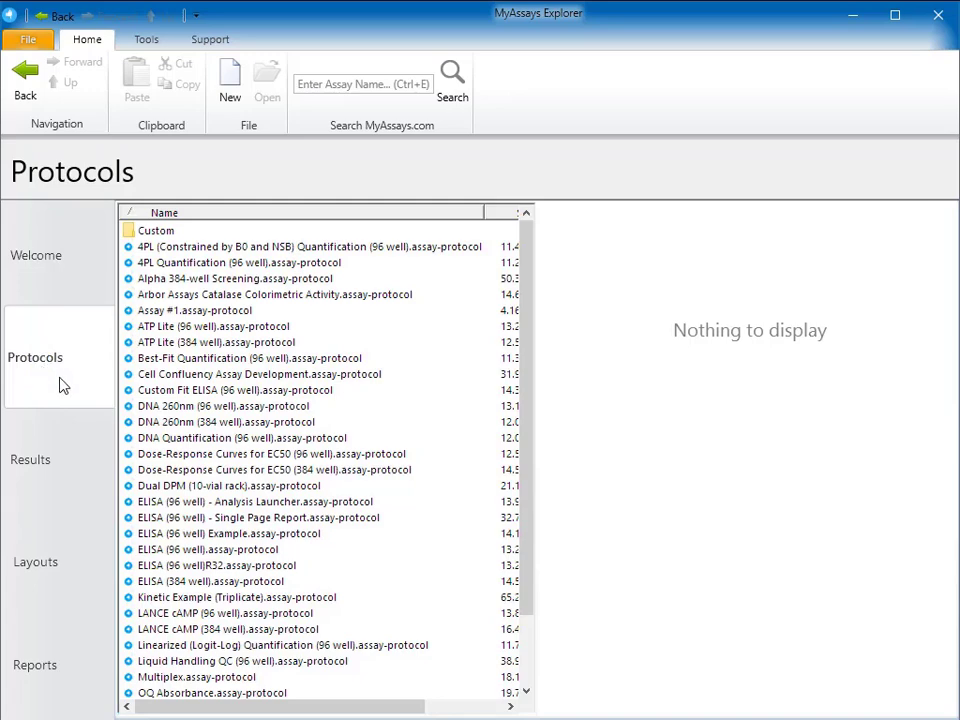
double_click(228, 536)
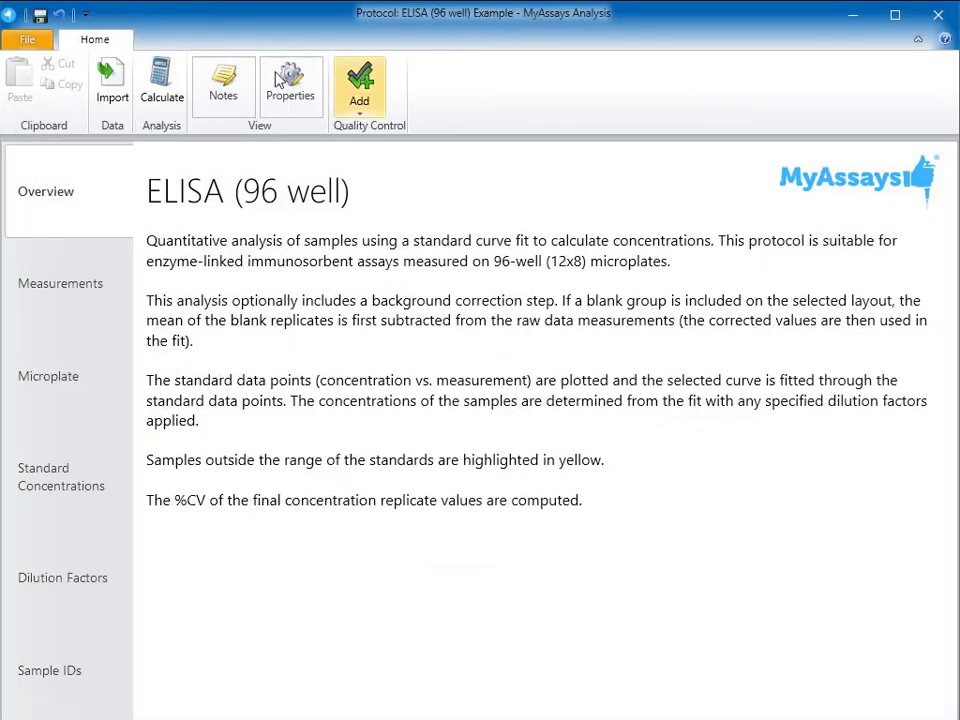
left_click(112, 90)
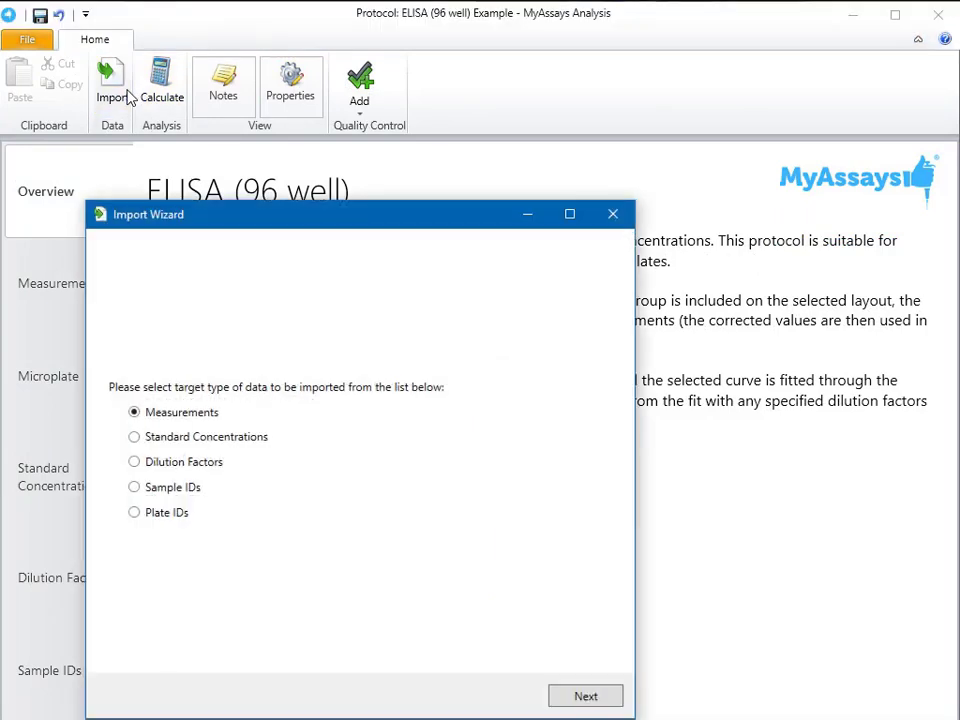
left_click(588, 696)
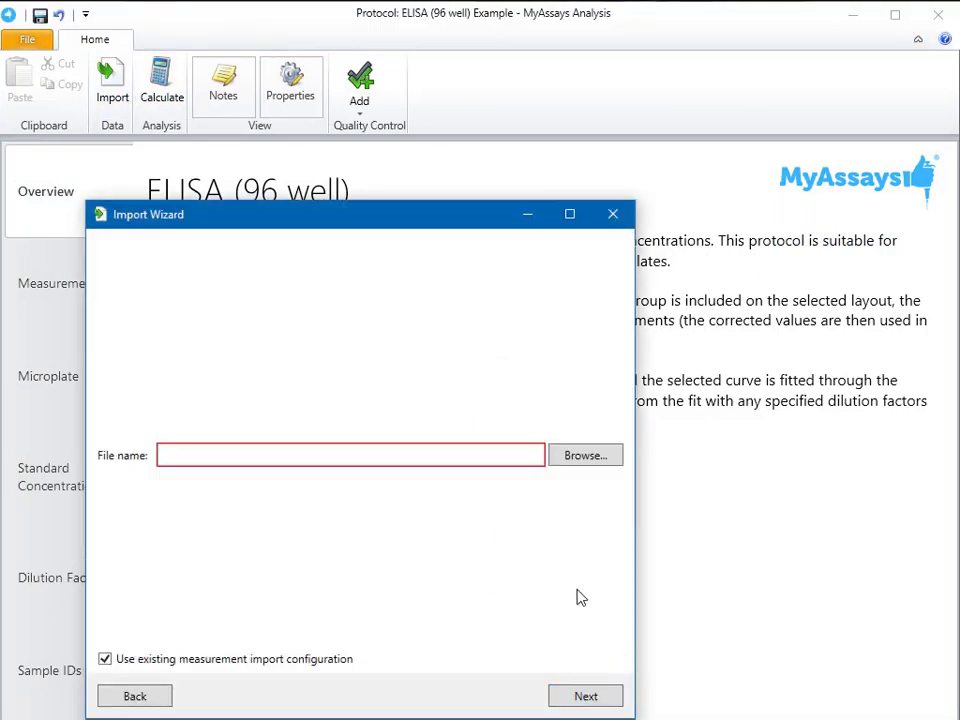
Import raw data plate6.xlsx with Calculate results unchecked
left_click(594, 461)
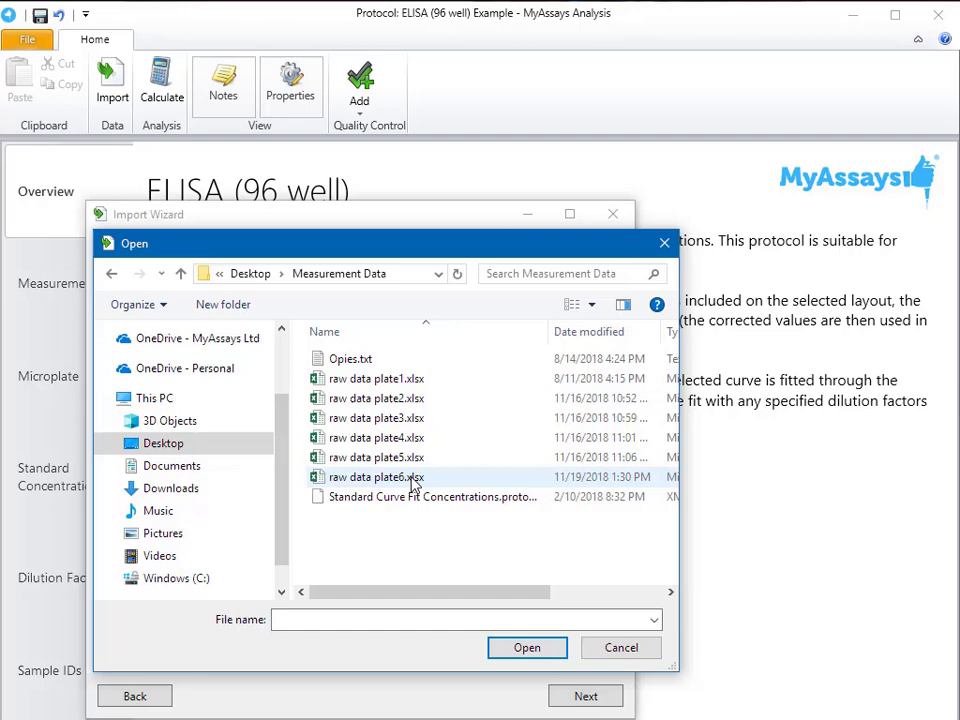
left_click(410, 477)
left_click(550, 652)
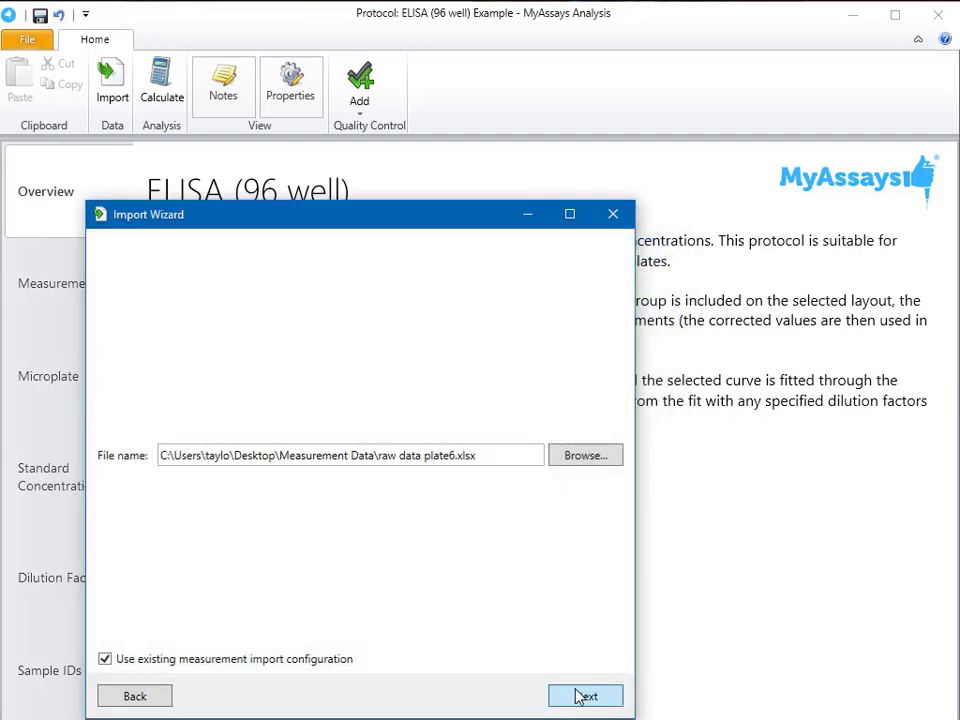
left_click(579, 694)
left_click(118, 641)
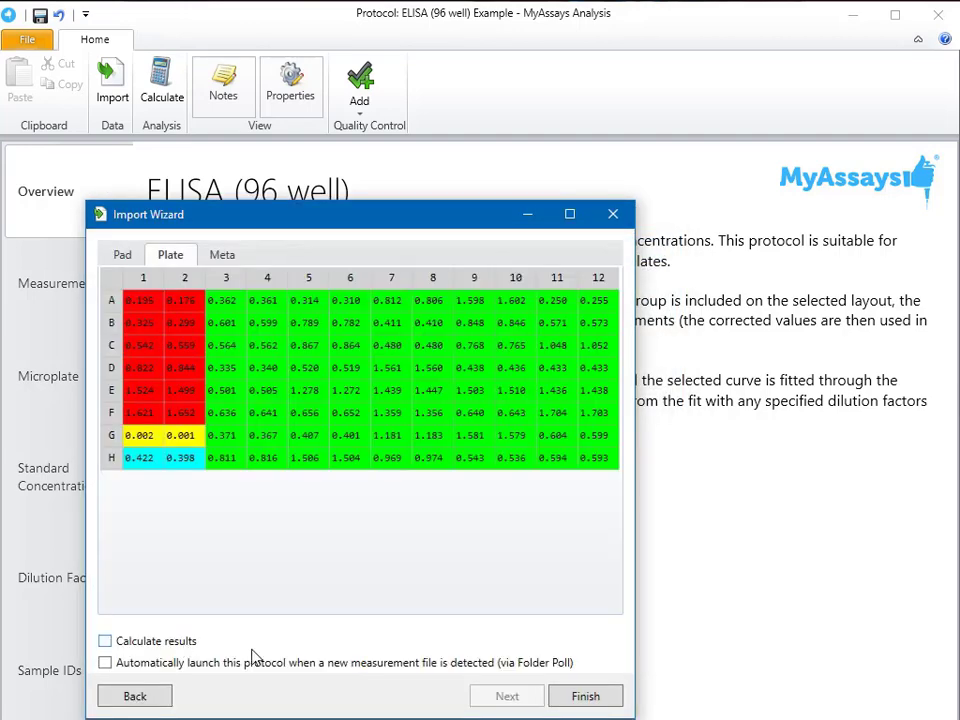
left_click(577, 697)
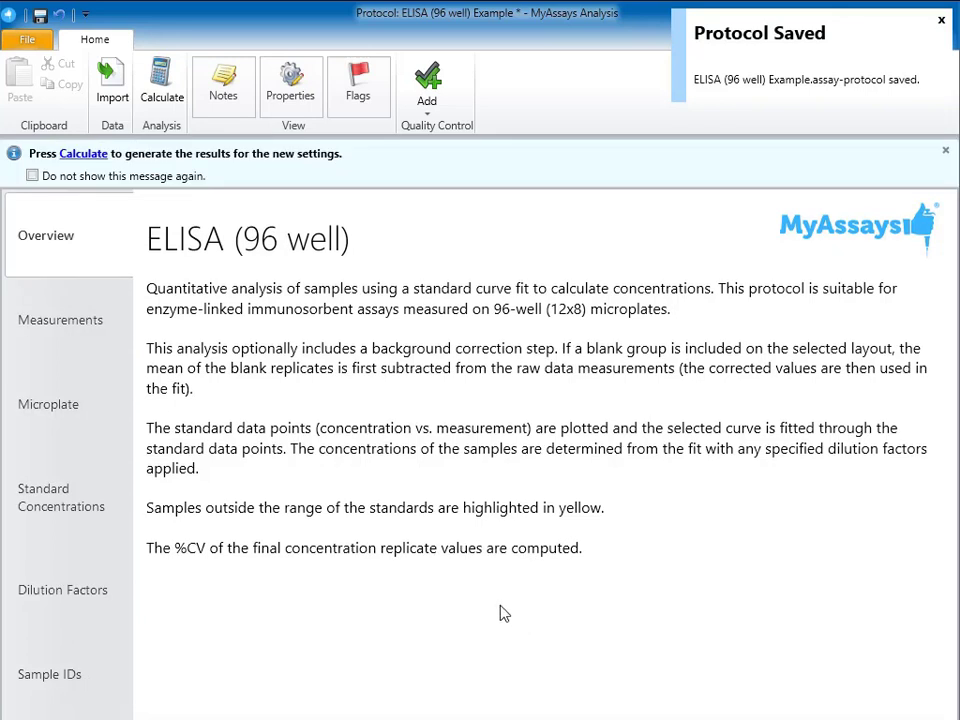
Add the existing QC configuration file 'my qc configuration.qc.xml' to the ELISA protocol
left_click(428, 104)
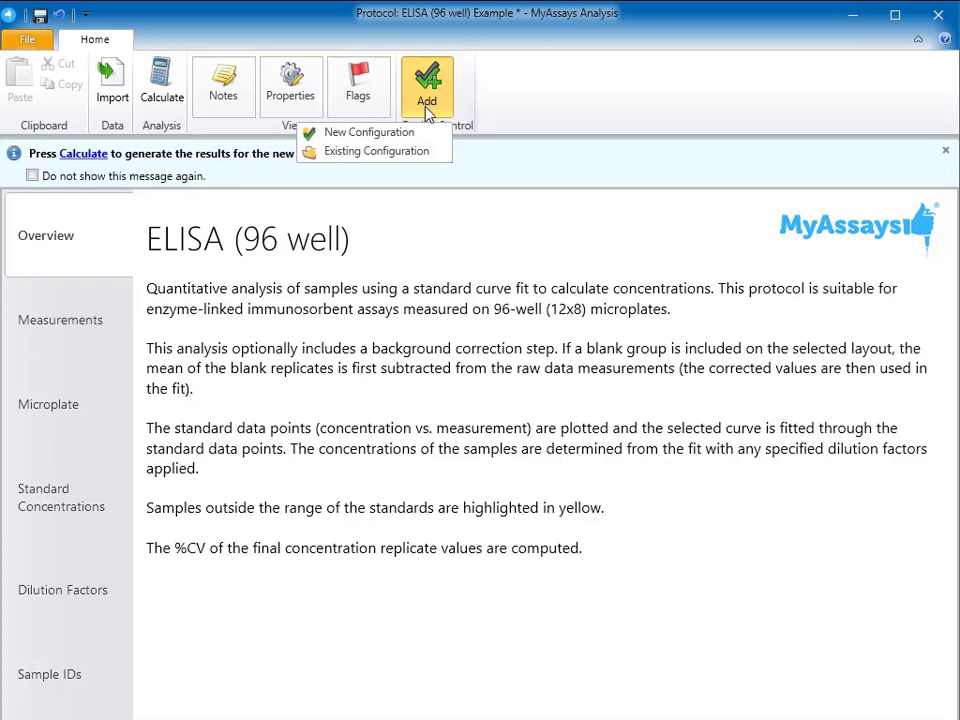
left_click(415, 155)
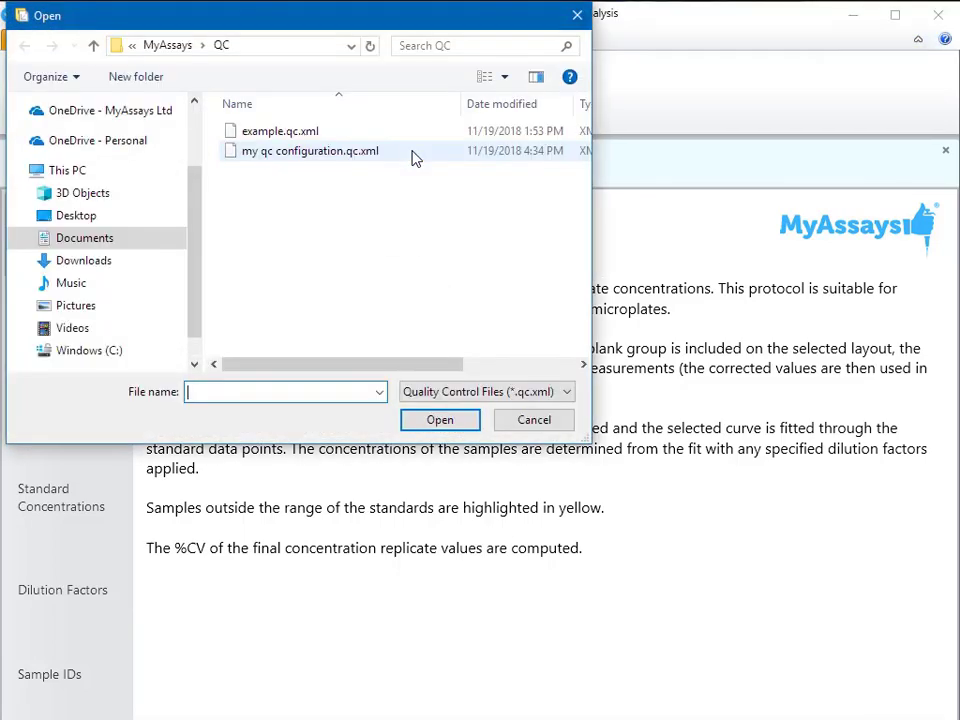
left_click(415, 152)
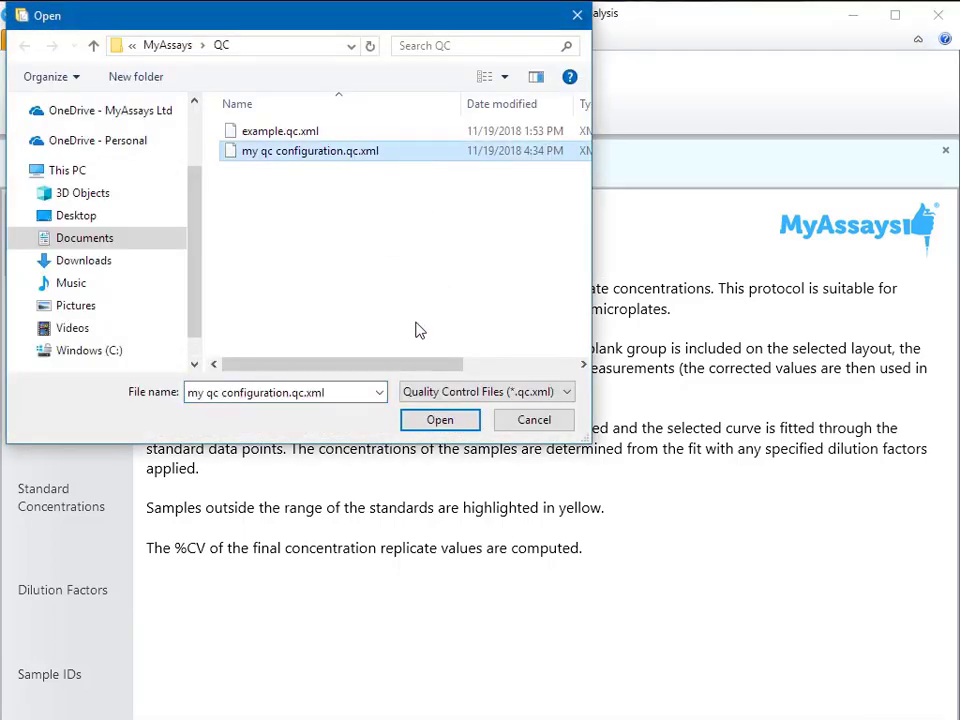
left_click(436, 424)
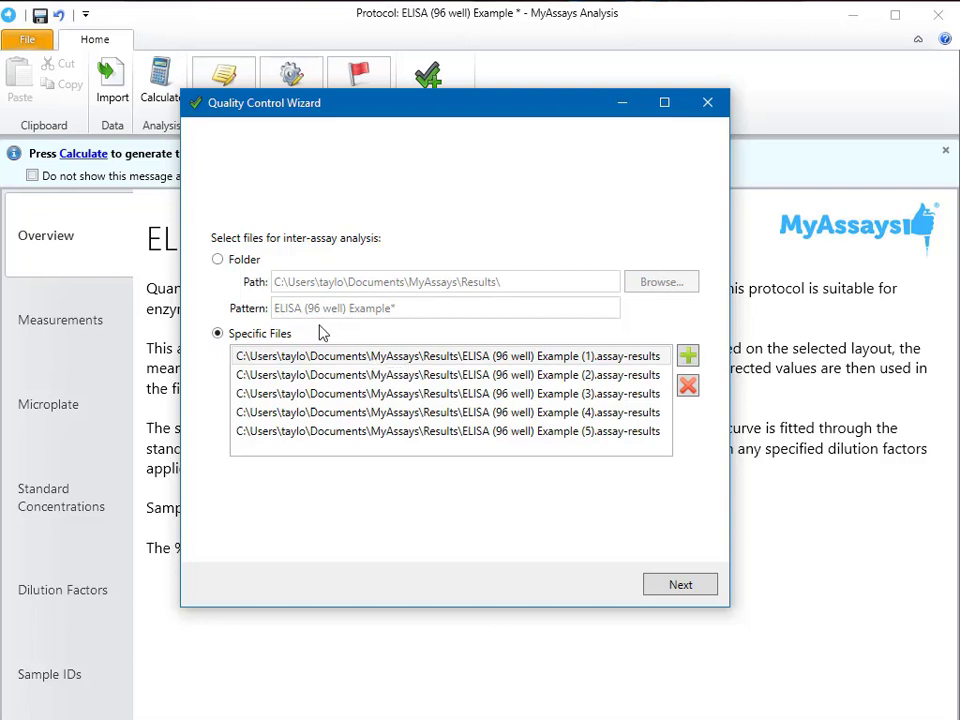
In the Quality Control Wizard, take QC runs from the Results folder and enable 'Add QC content to report'
left_click(246, 262)
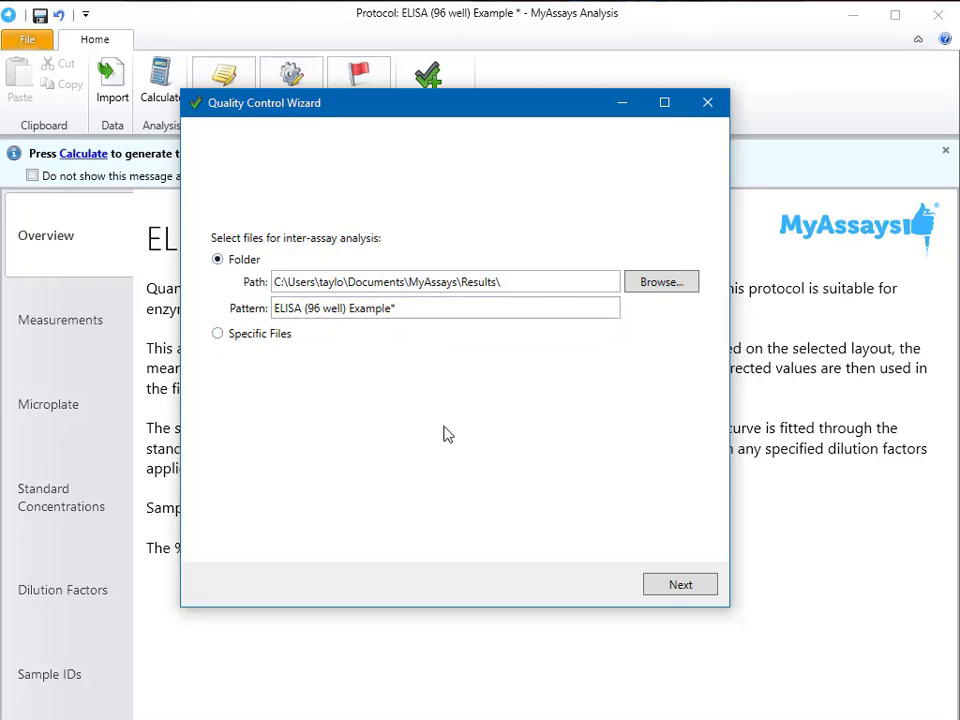
left_click(684, 587)
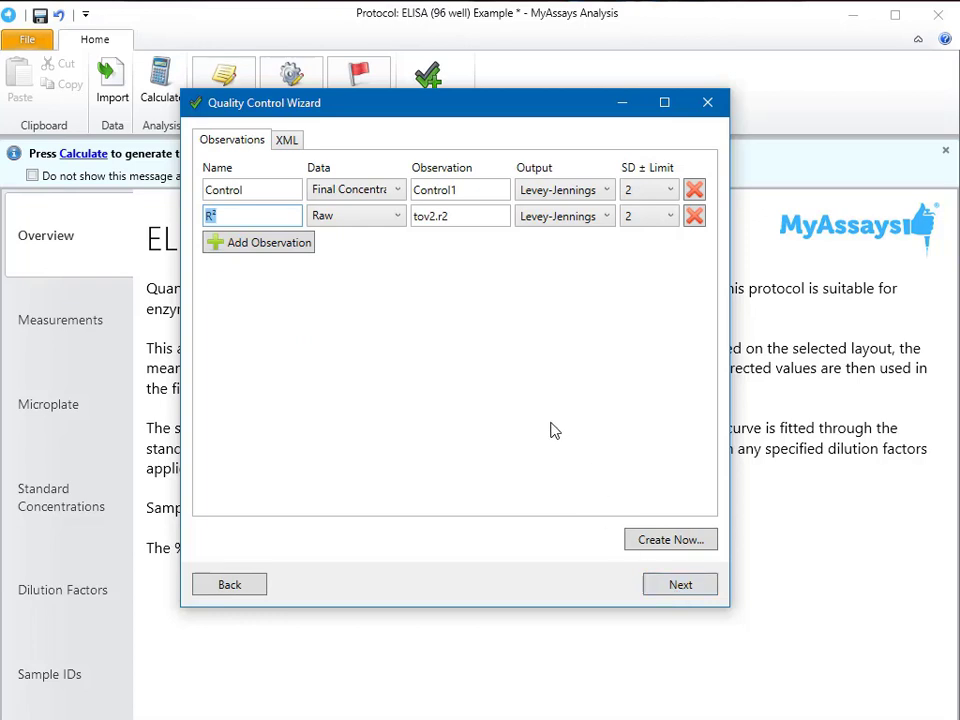
left_click(670, 590)
left_click(670, 590)
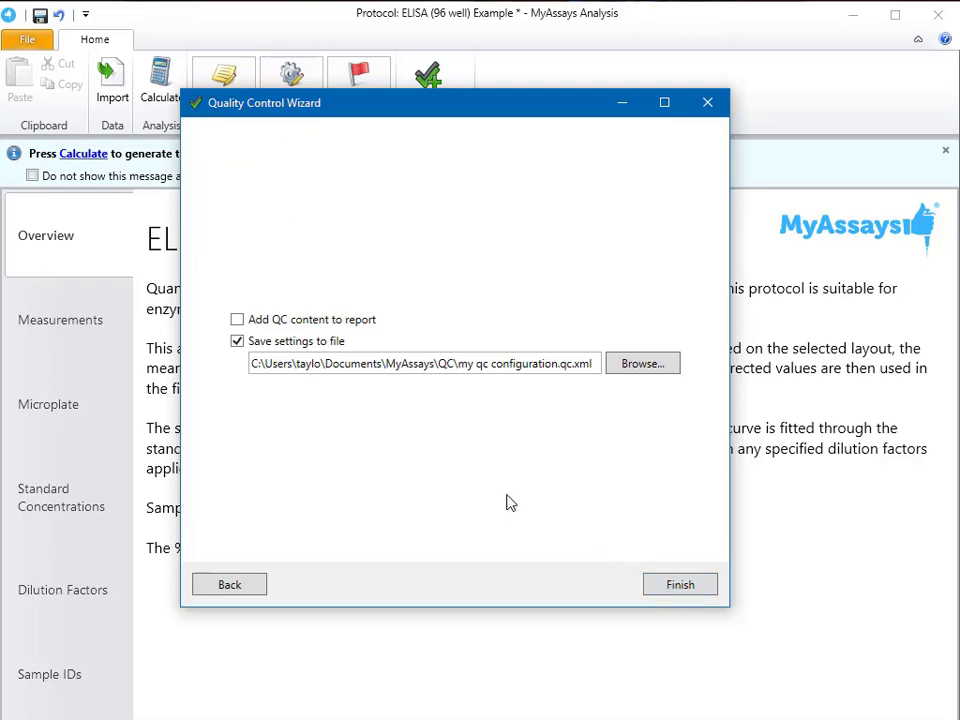
left_click(352, 324)
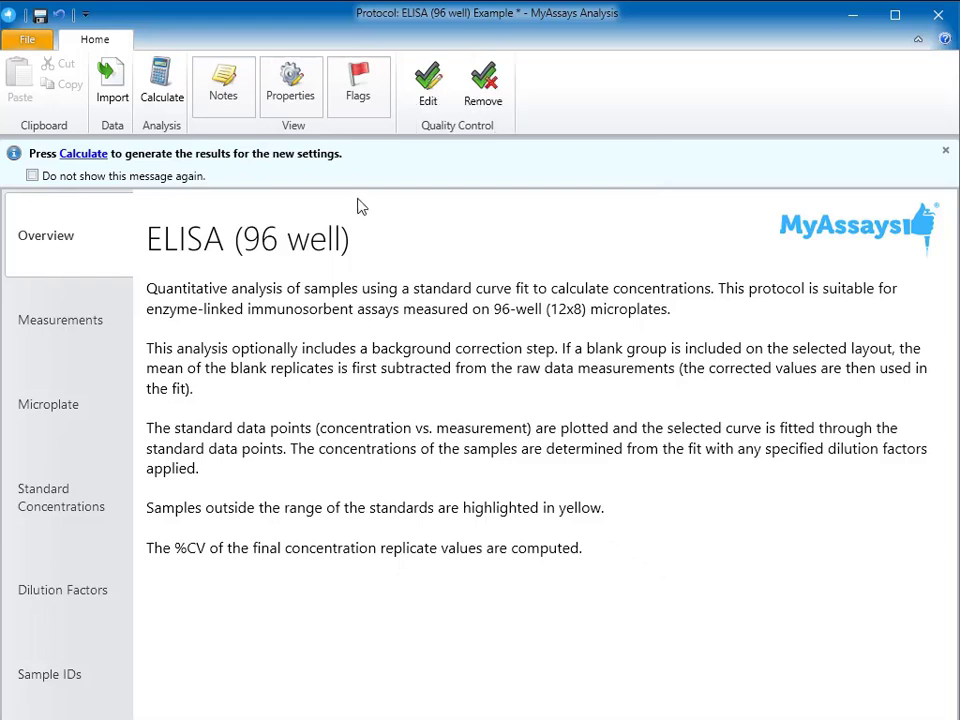
In the report properties, move QCResults1 to the top of the element list and set its Sheet Name to 'QC'
left_click(292, 85)
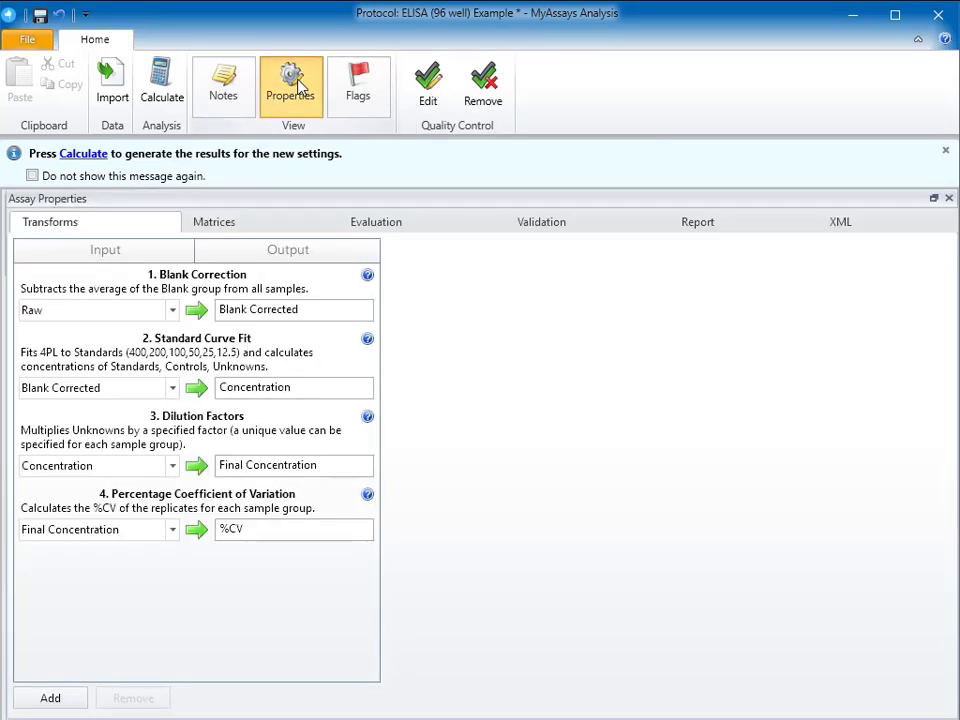
left_click(708, 229)
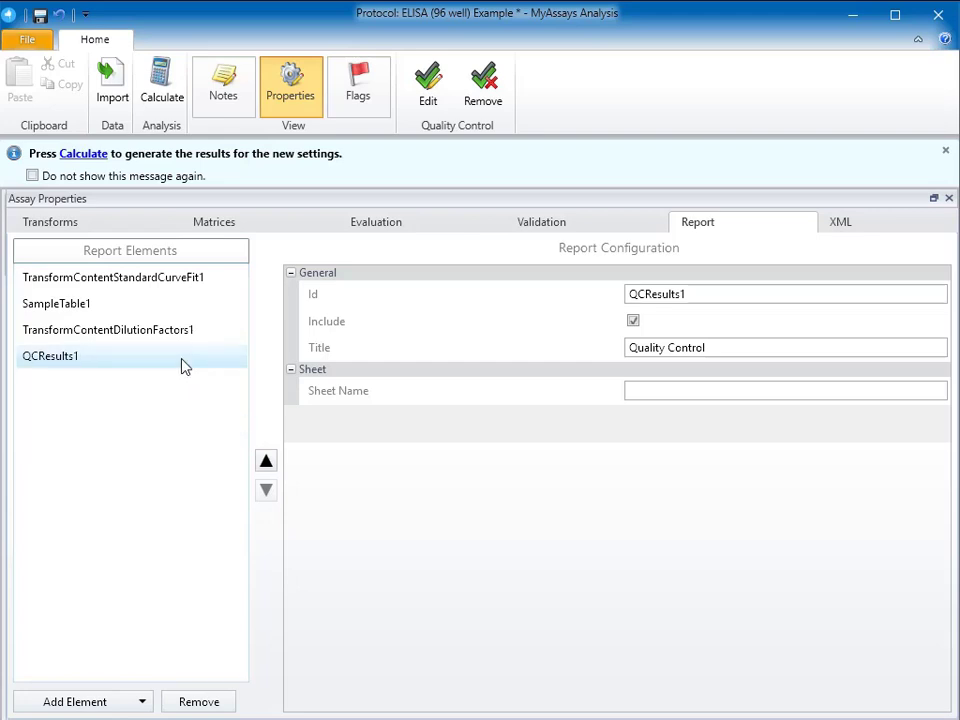
triple_click(266, 462)
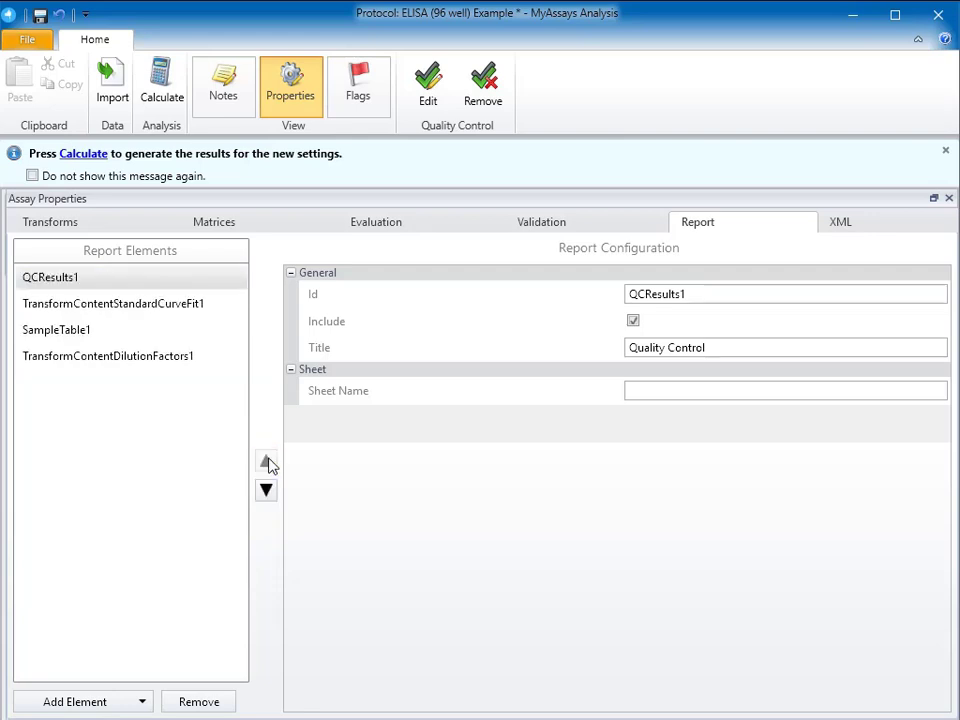
left_click(645, 390)
type("QC")
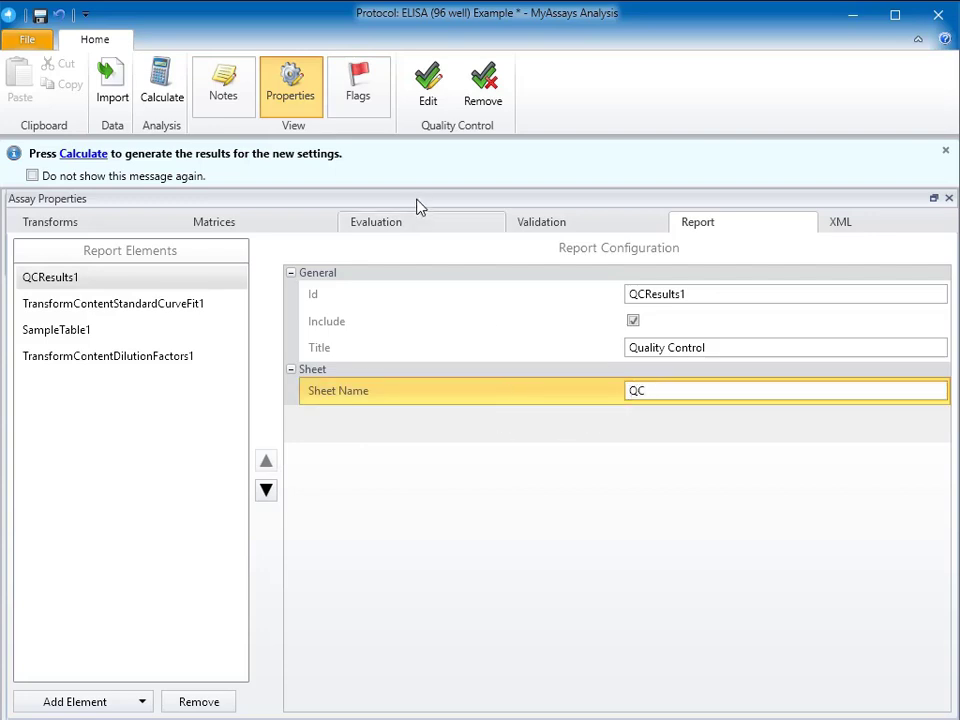
Calculate the results and review the QC sheet's Levey–Jennings charts and tables for Control and R²
left_click(165, 95)
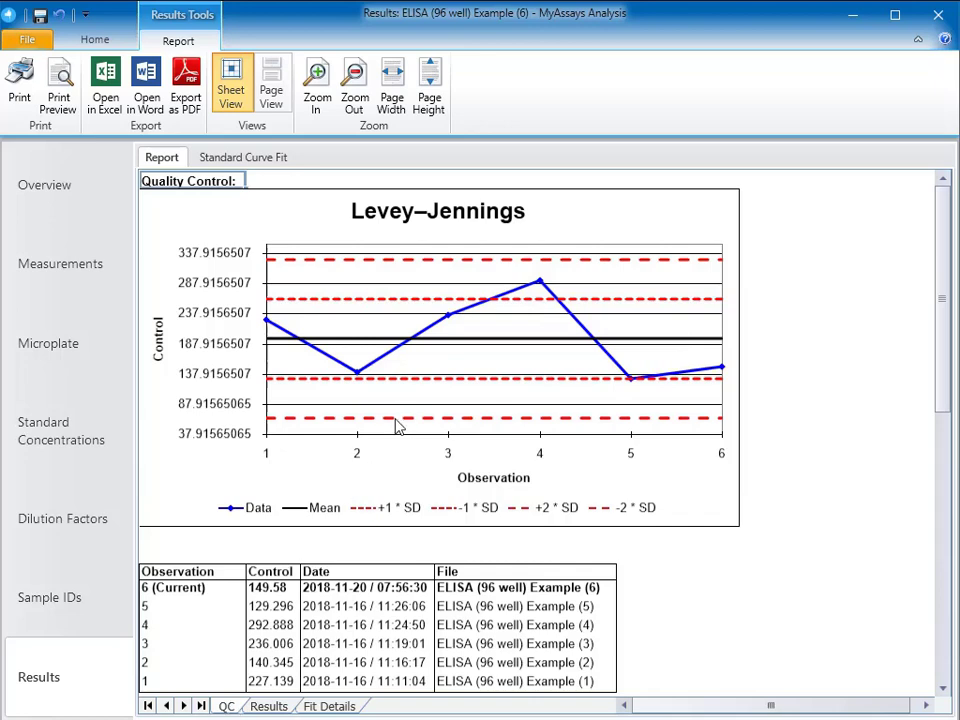
scroll(439, 474, "down", 3)
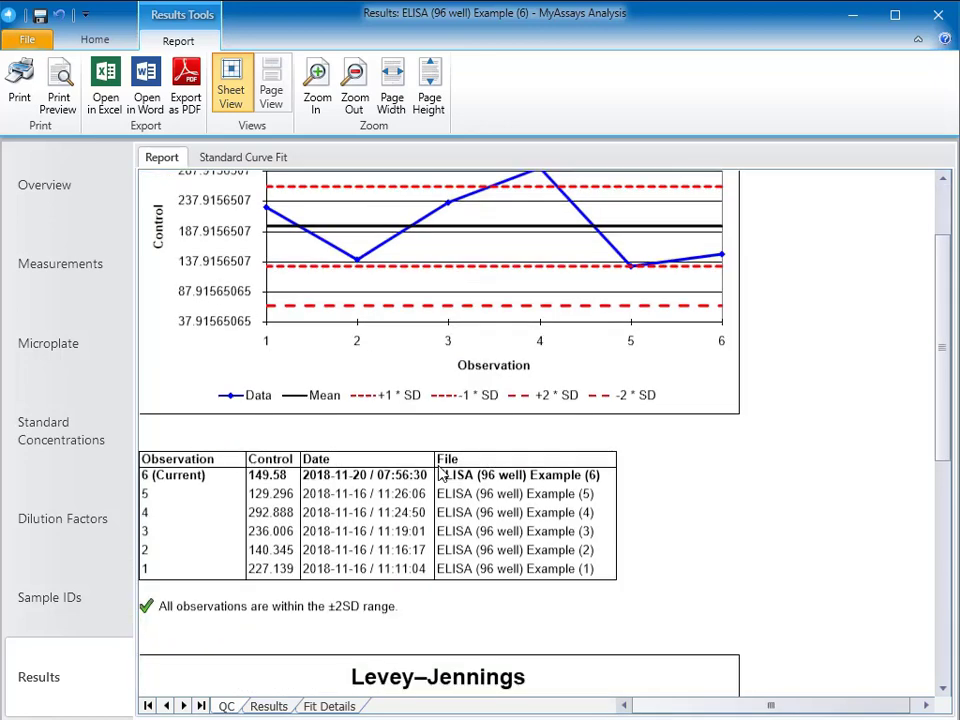
scroll(321, 500, "down", 6)
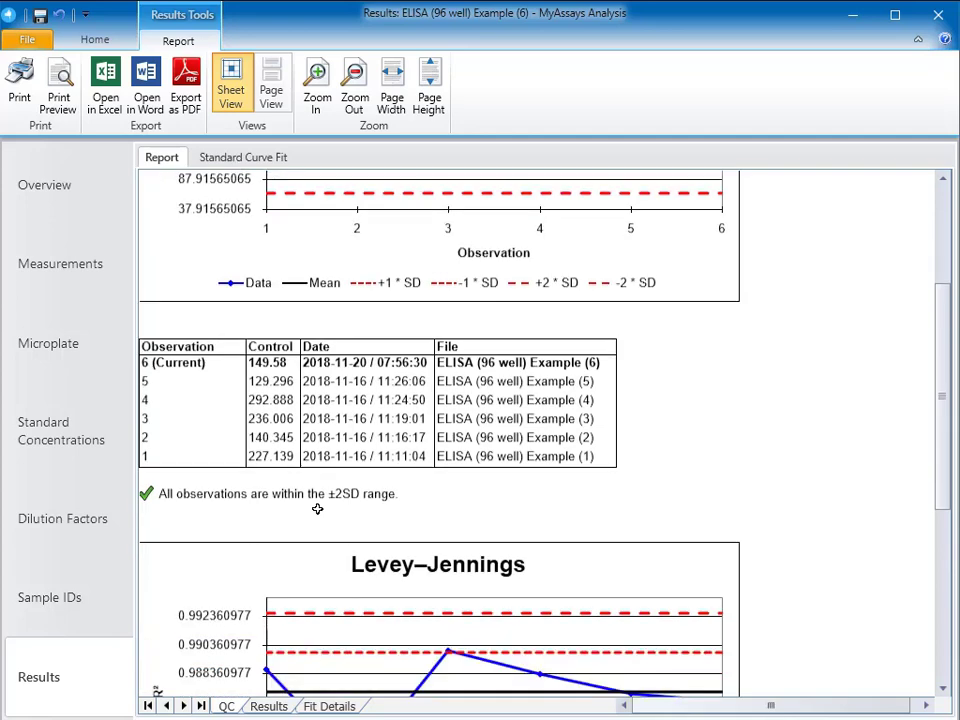
scroll(321, 517, "down", 6)
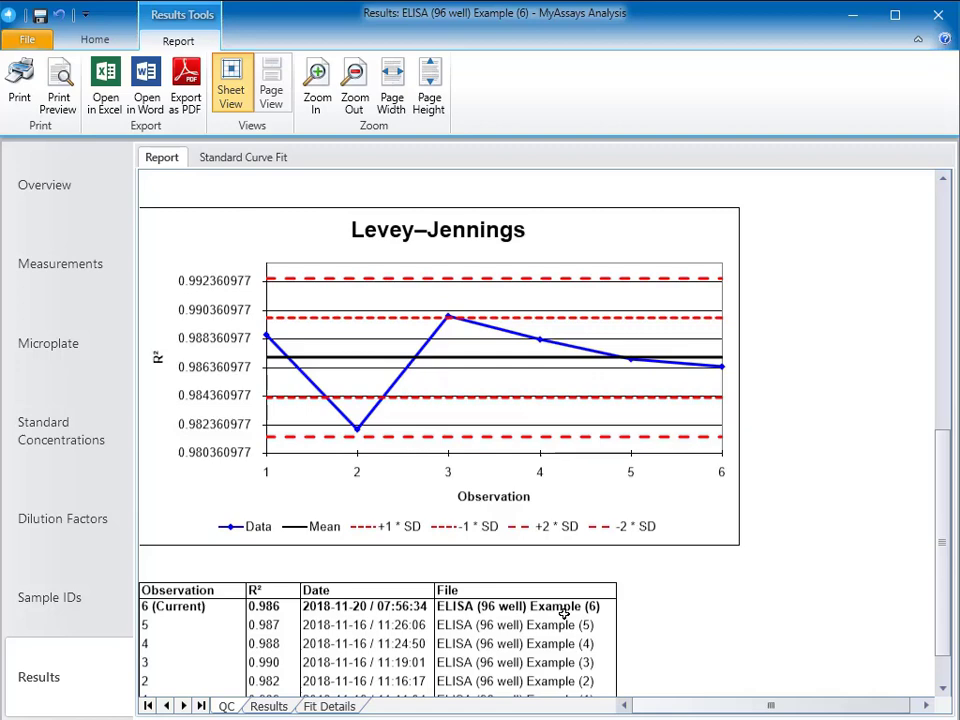
scroll(530, 608, "down", 1)
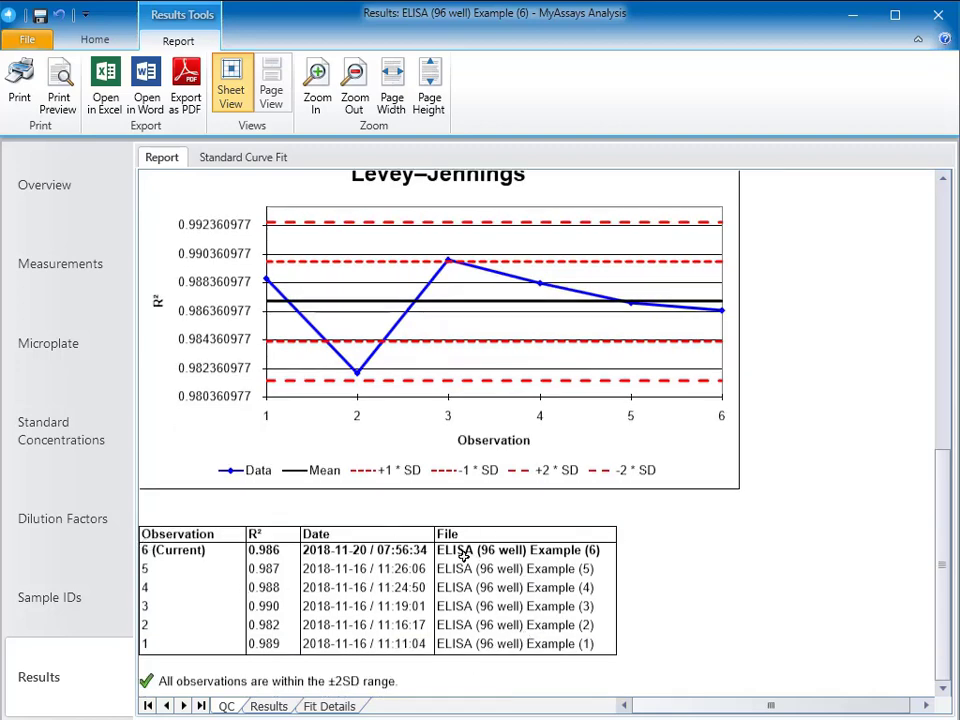
scroll(542, 512, "up", 5)
scroll(552, 533, "up", 3)
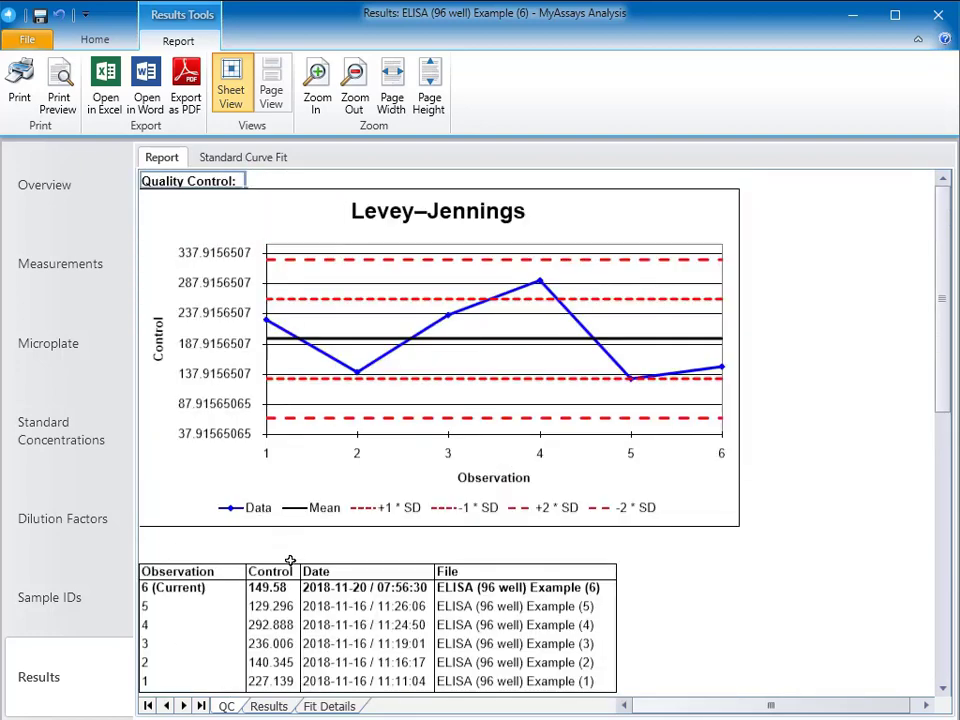
Review the Results and Fit Details sheets (4PL coefficients, R² 0.98639), then save the protocol and results
left_click(279, 705)
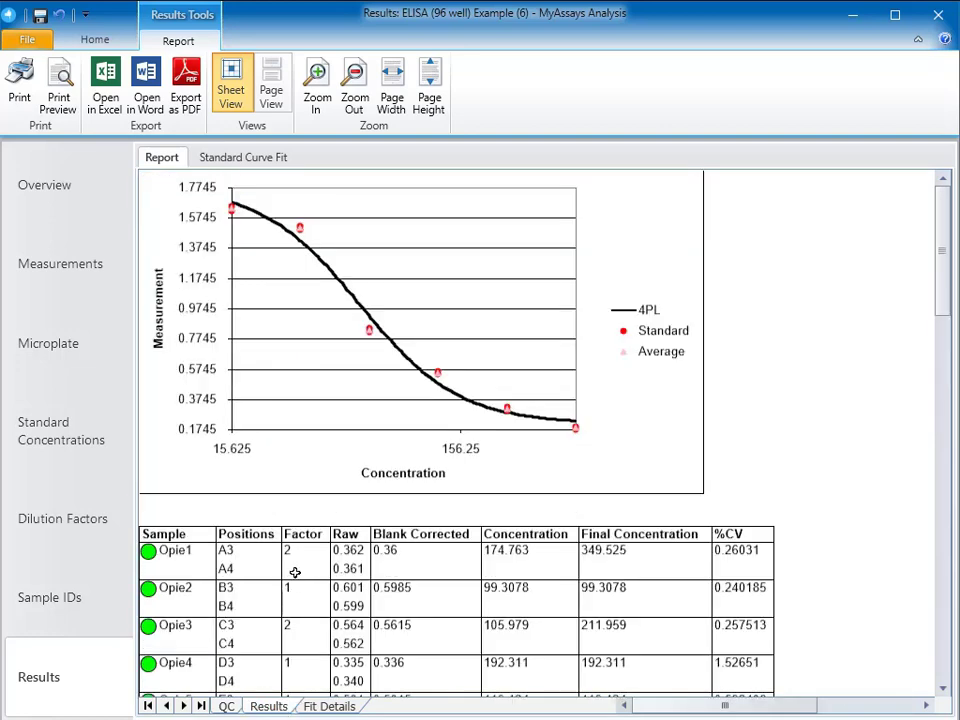
scroll(295, 572, "down", 3)
scroll(293, 568, "up", 3)
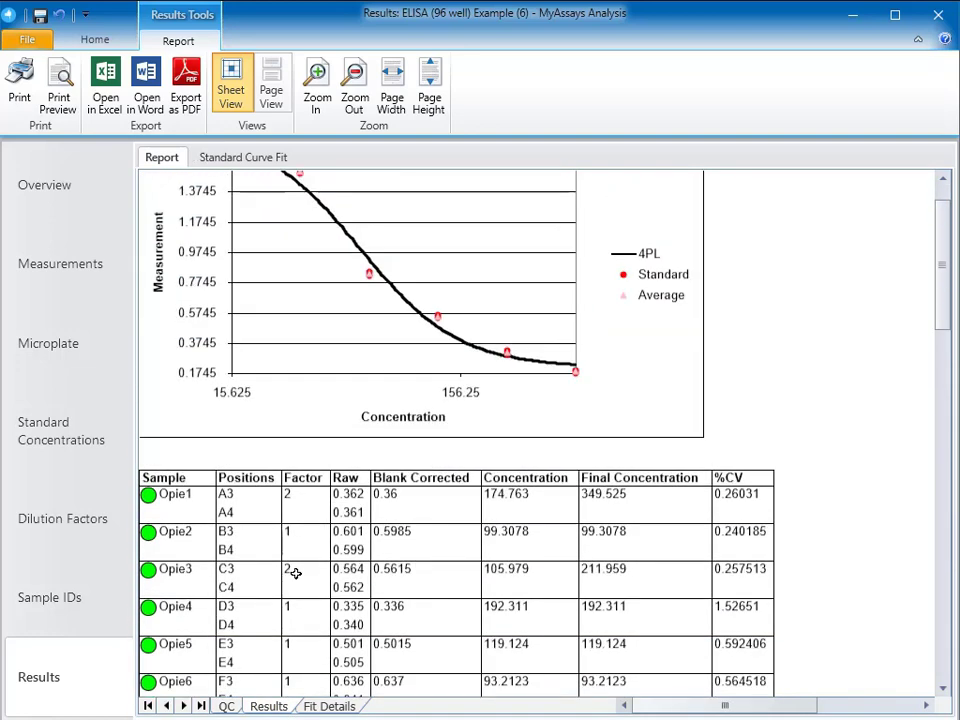
left_click(329, 706)
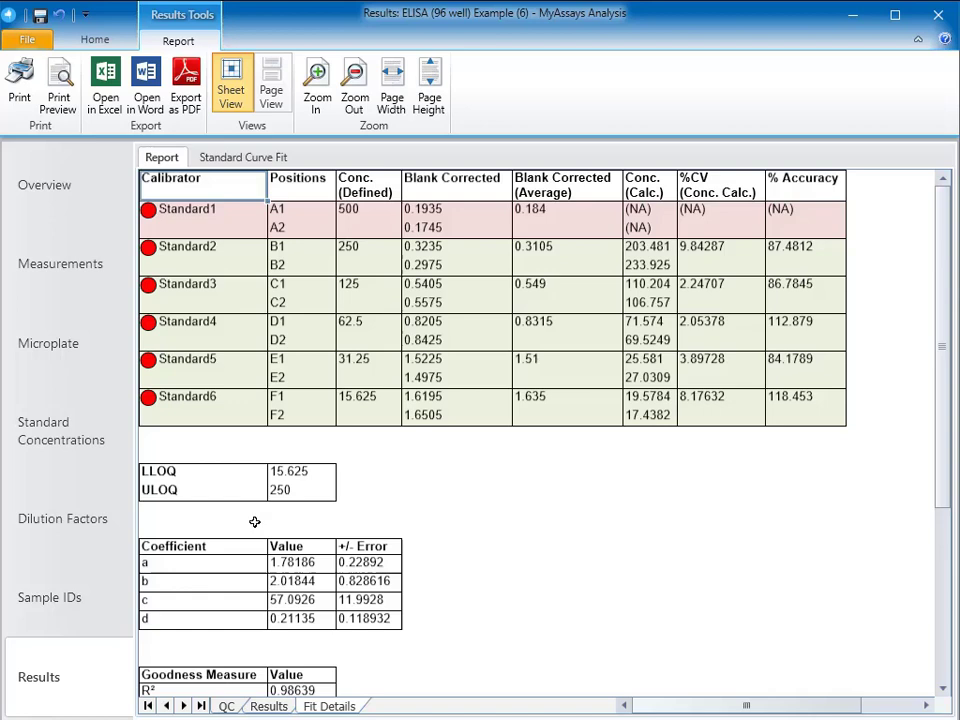
scroll(479, 478, "down", 2)
scroll(474, 482, "down", 3)
scroll(400, 470, "up", 5)
left_click(40, 17)
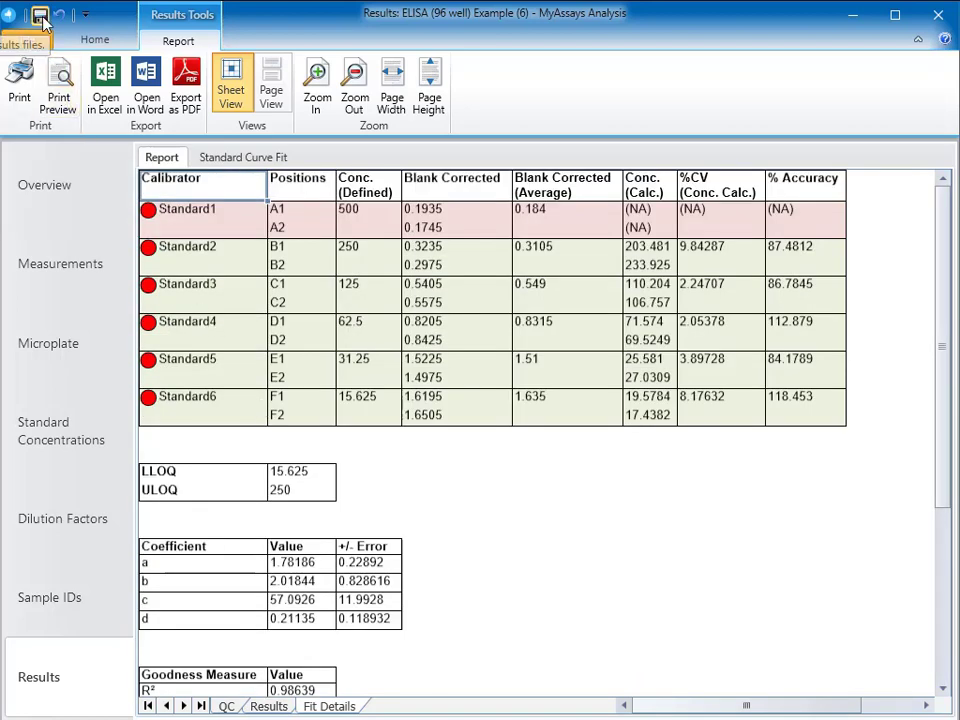